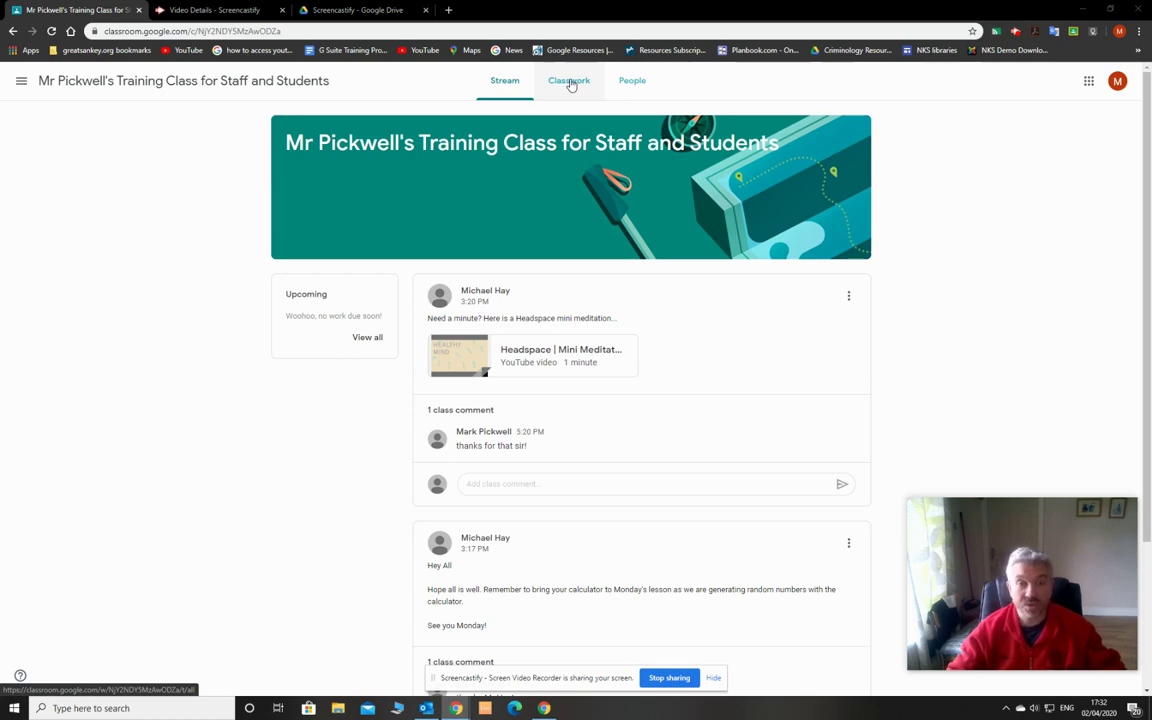
On Classwork, collapse the Tempo Run assignment and expand Homework Assignment 1 with its instructions and attached doc
left_click(570, 83)
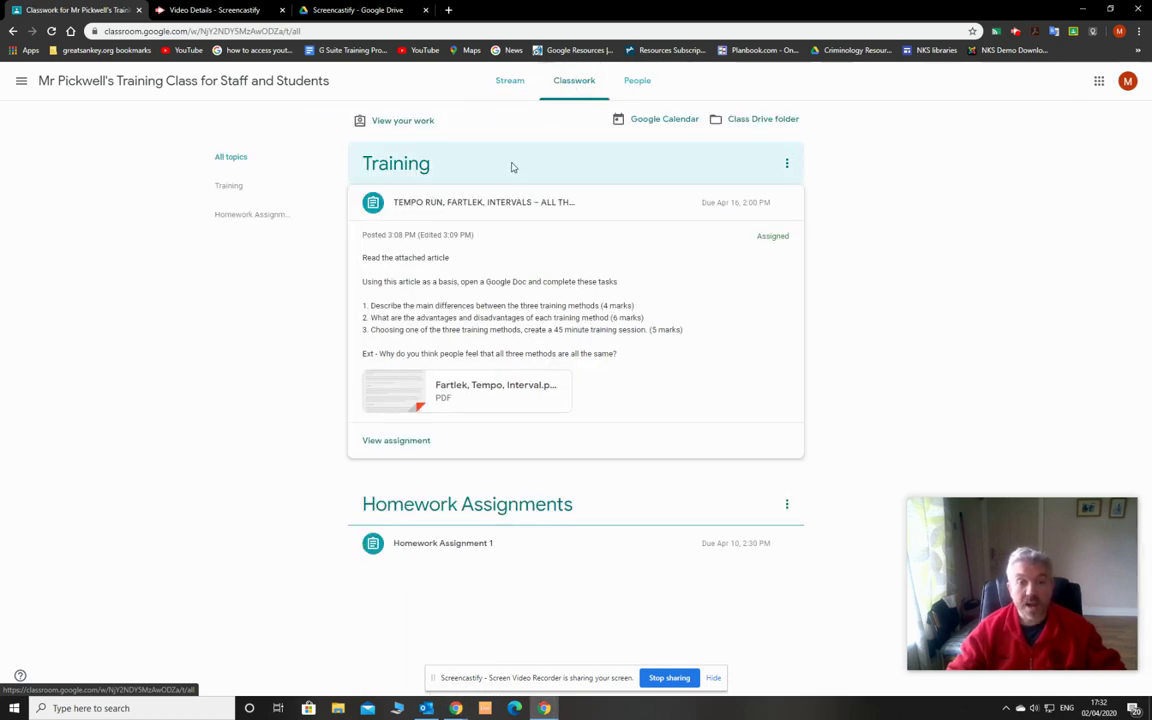
left_click(503, 201)
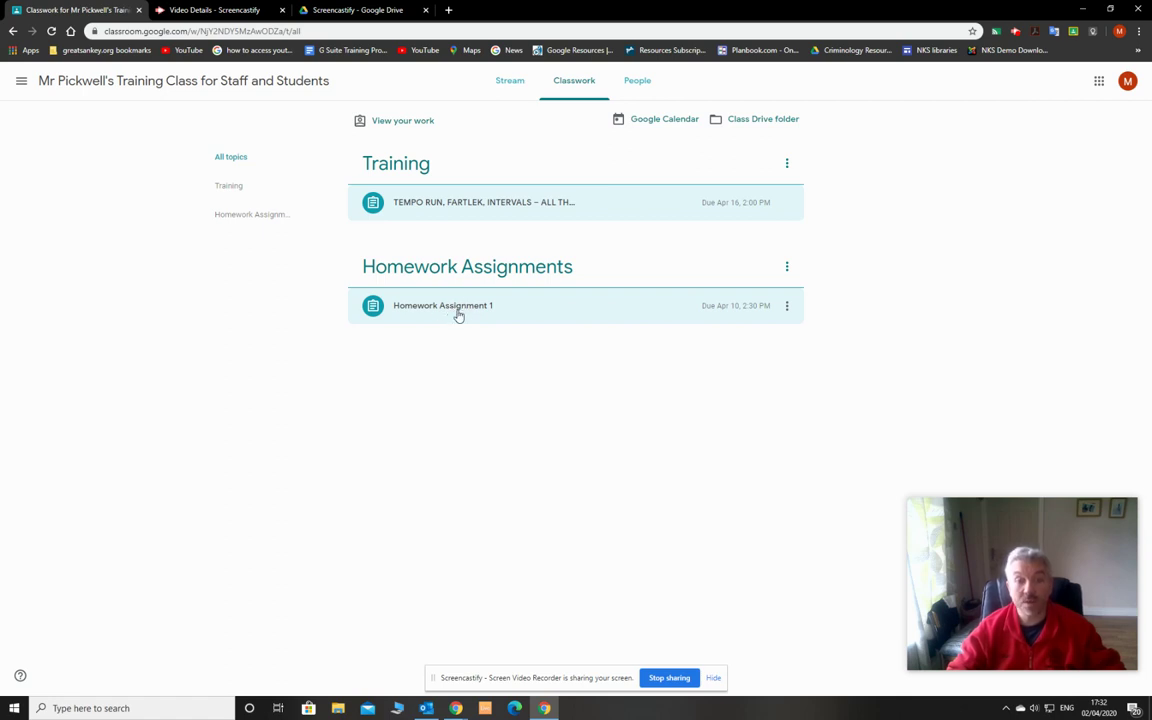
left_click(457, 314)
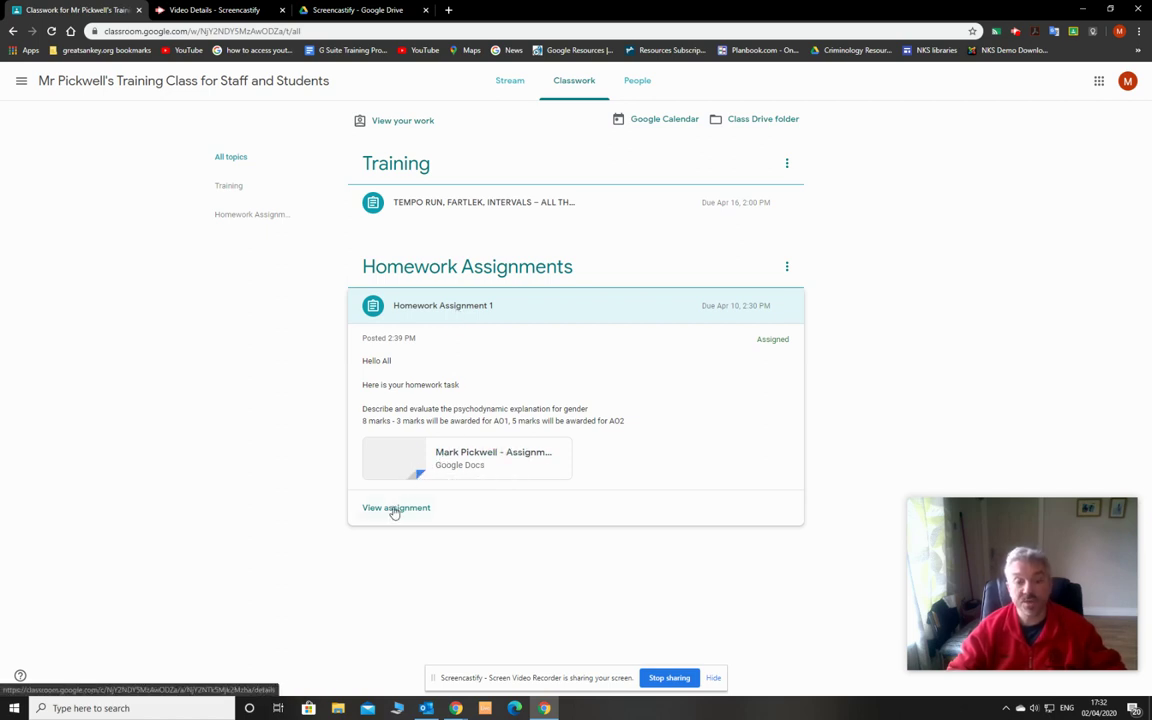
Open Homework Assignment 1's full page showing its instructions, attached work and Assigned status
left_click(395, 508)
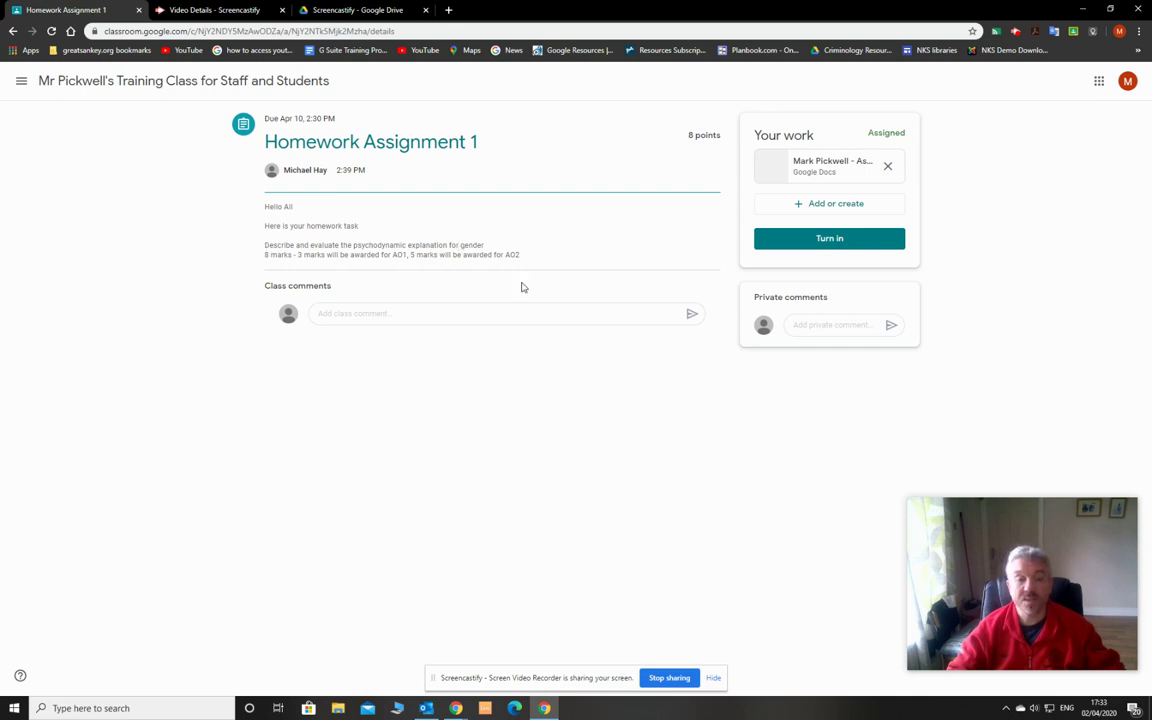
left_click(493, 312)
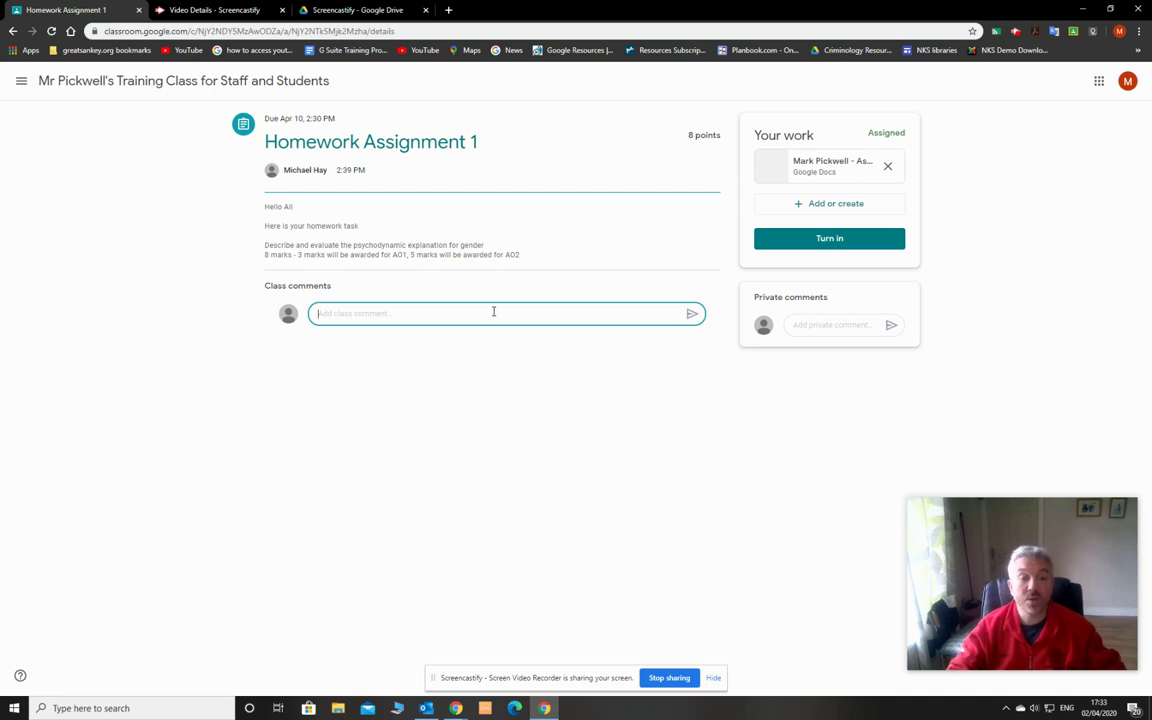
type("i")
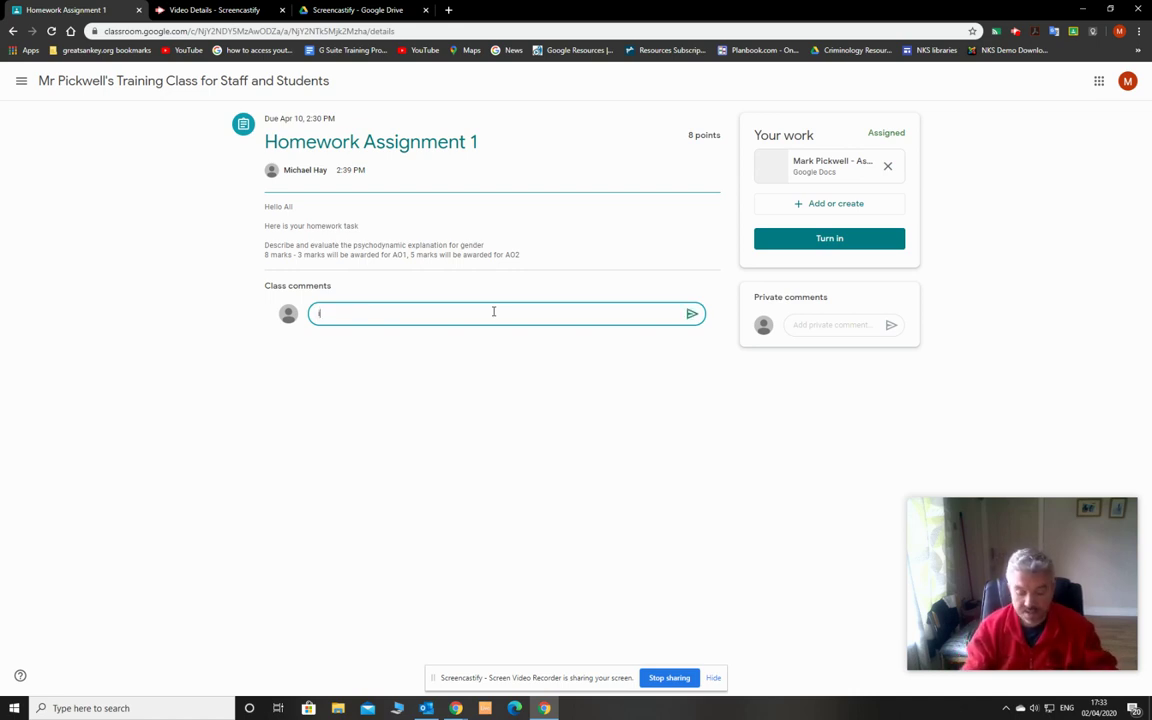
type(" dont understand t")
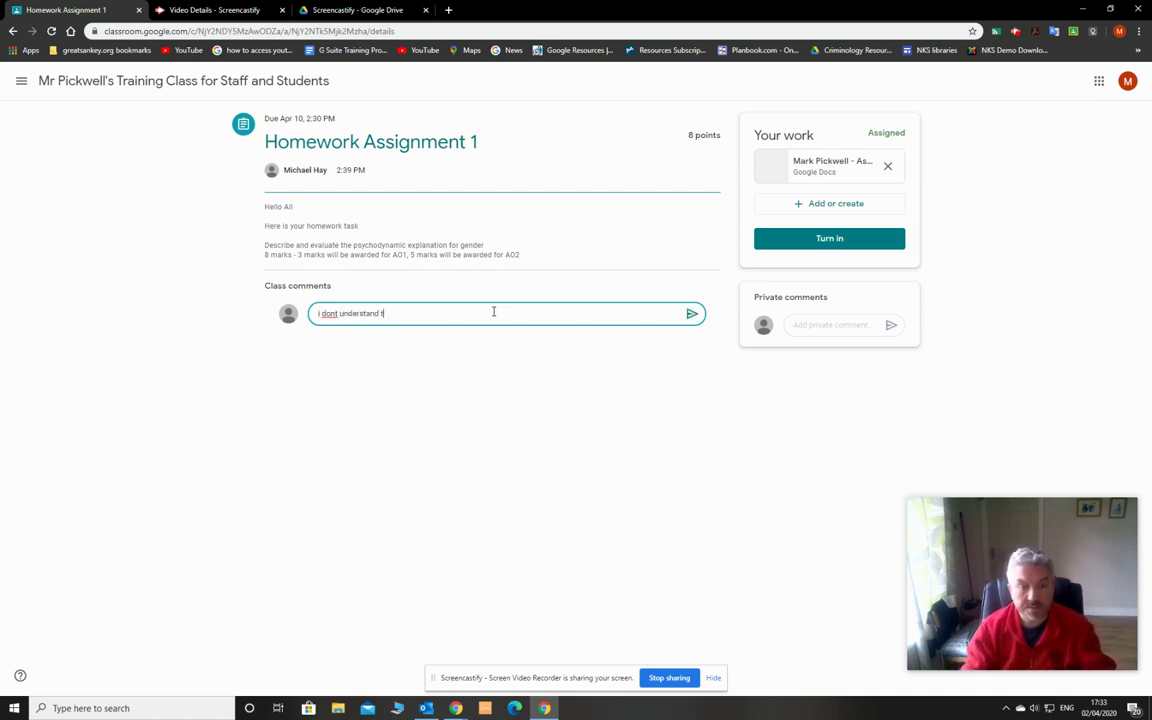
type("he title sir")
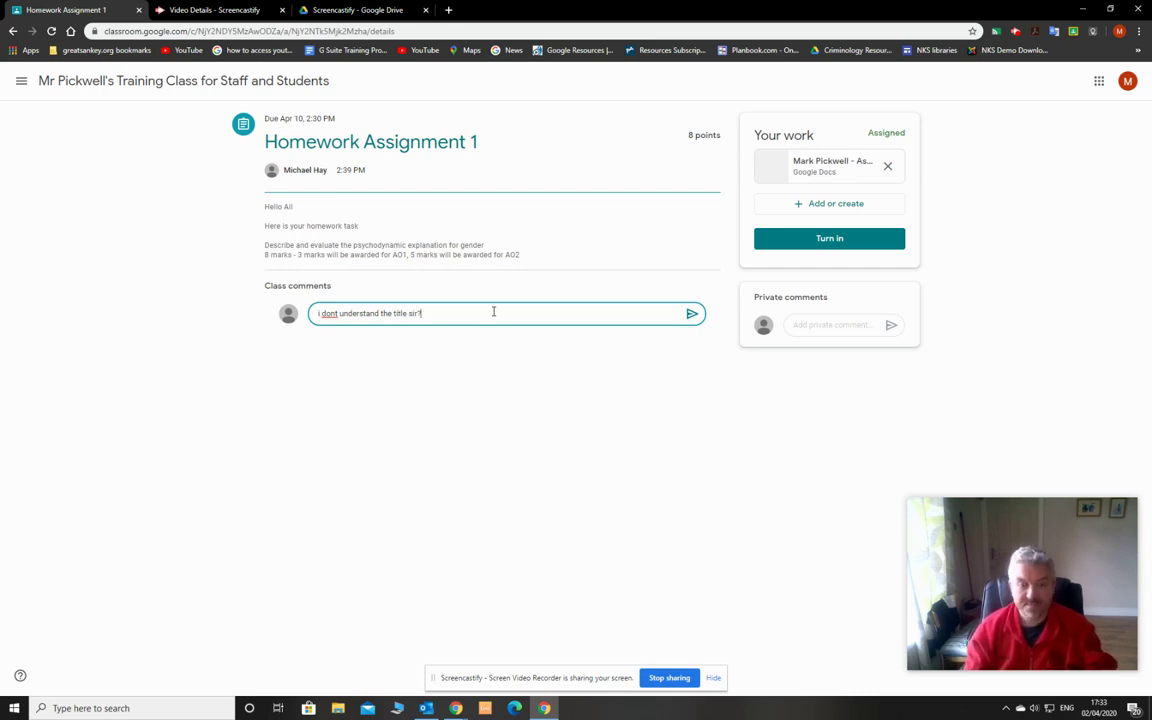
type("?")
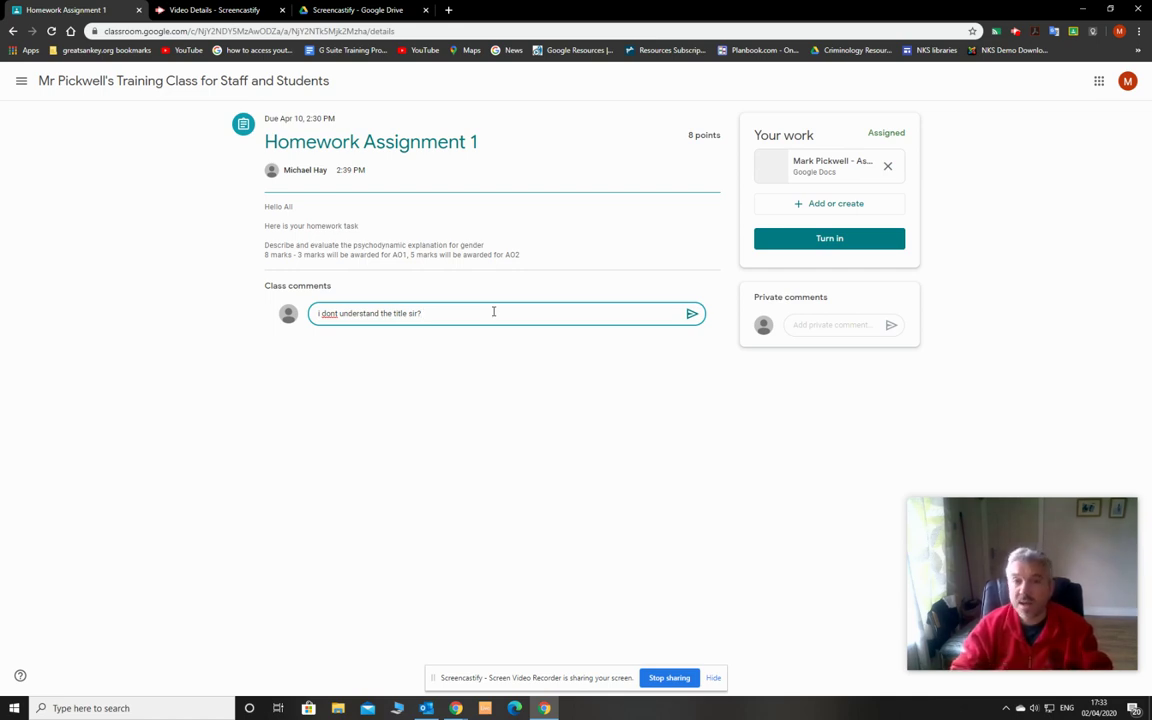
key("BackSpace")
key("BackSpace")
key("BackSpace")
key("BackSpace")
key("BackSpace")
key("BackSpace")
key("BackSpace")
key("BackSpace")
key("BackSpace")
key("BackSpace")
key("BackSpace")
key("BackSpace")
key("BackSpace")
key("BackSpace")
key("BackSpace")
key("BackSpace")
key("BackSpace")
key("BackSpace")
key("BackSpace")
key("BackSpace")
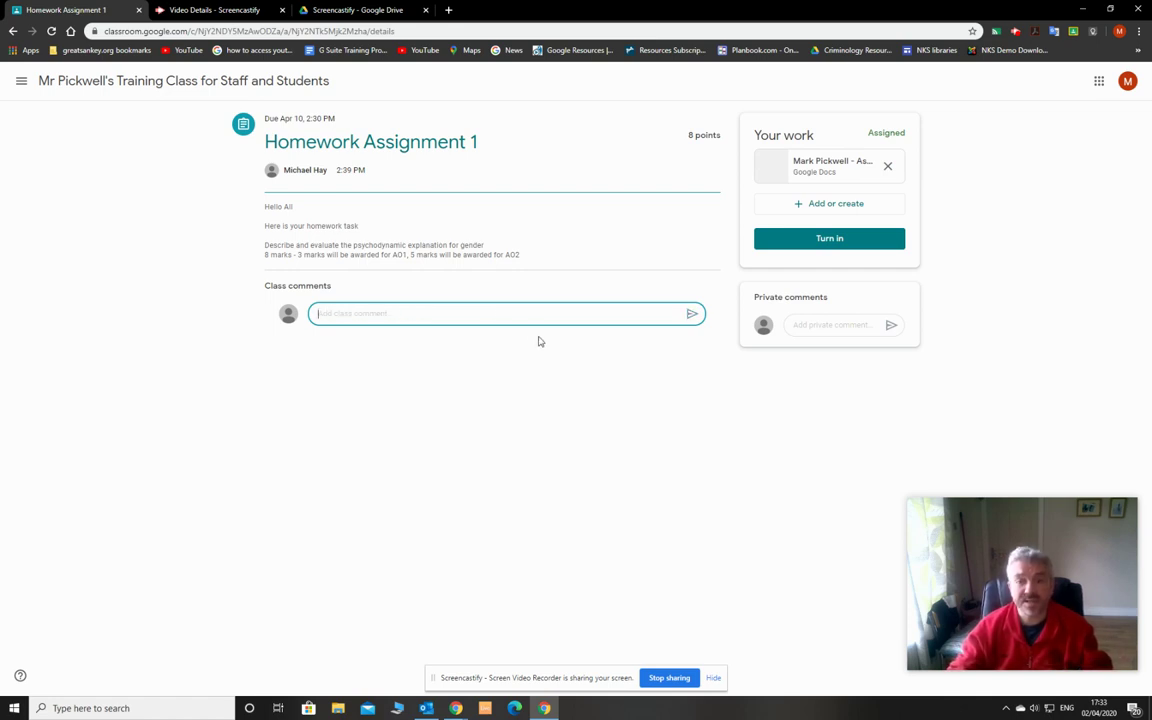
left_click(816, 328)
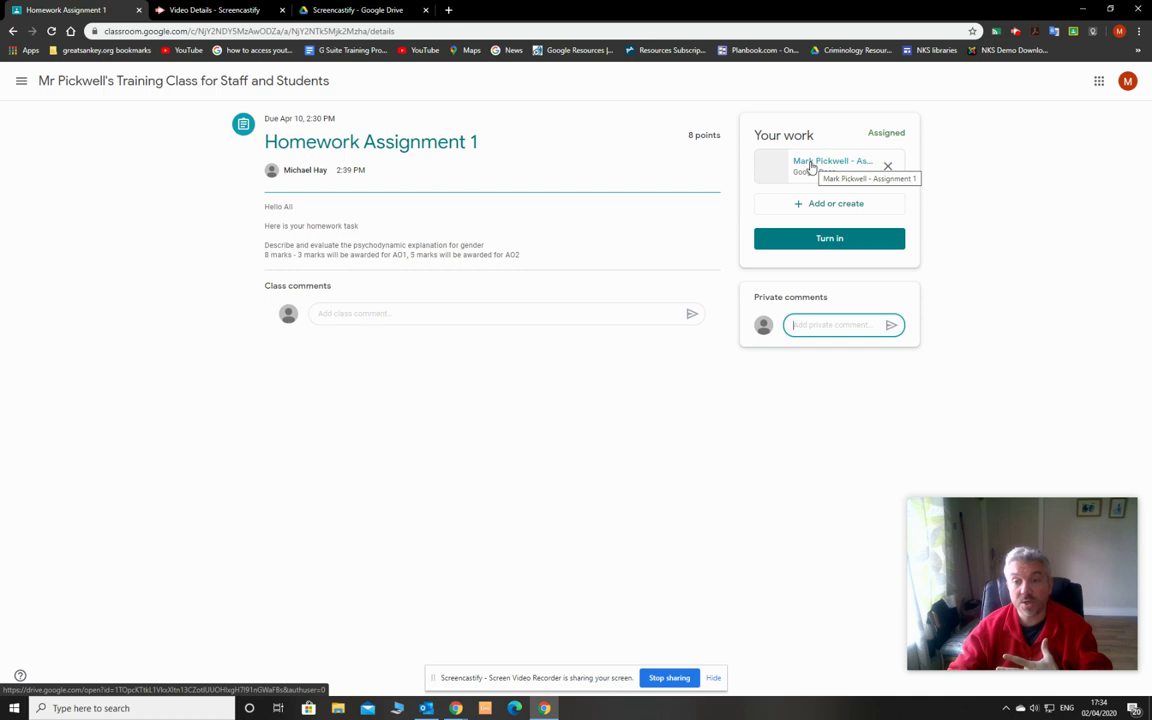
Open the attached Assignment 1 Google Doc and place the cursor on the empty line below the question box
left_click(811, 166)
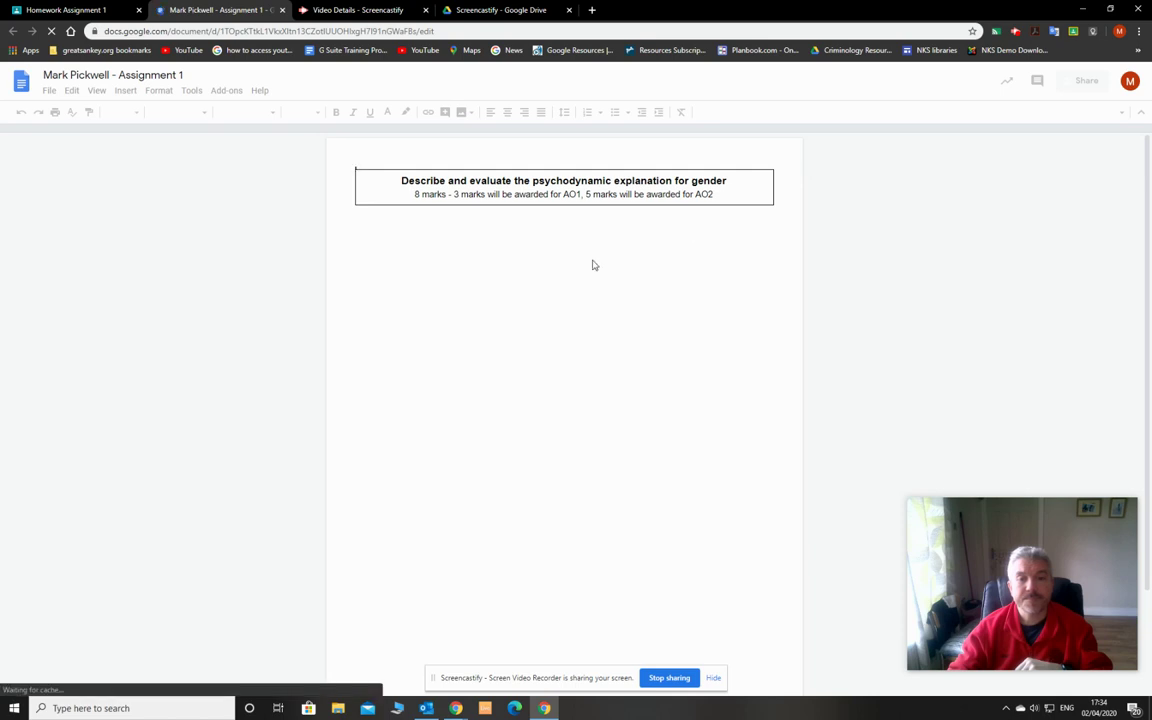
left_click(384, 243)
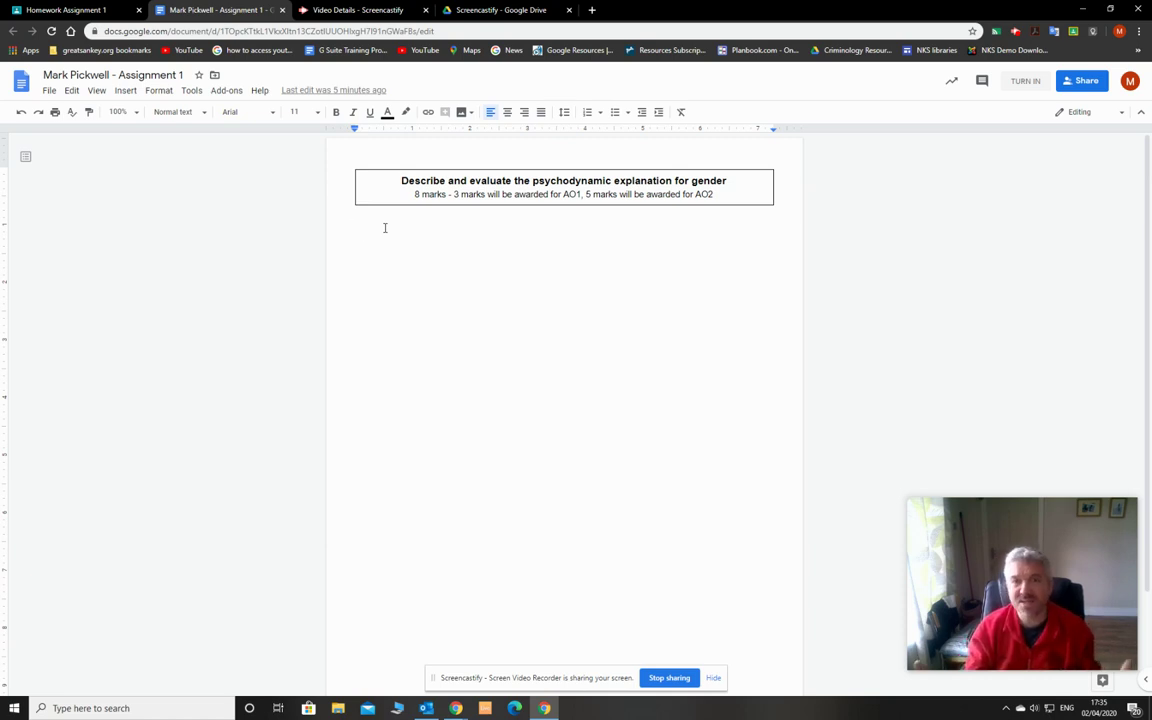
Type a note to the teacher hoping they like the work and asking for 8/8, signed with the student's name
type("Hi ")
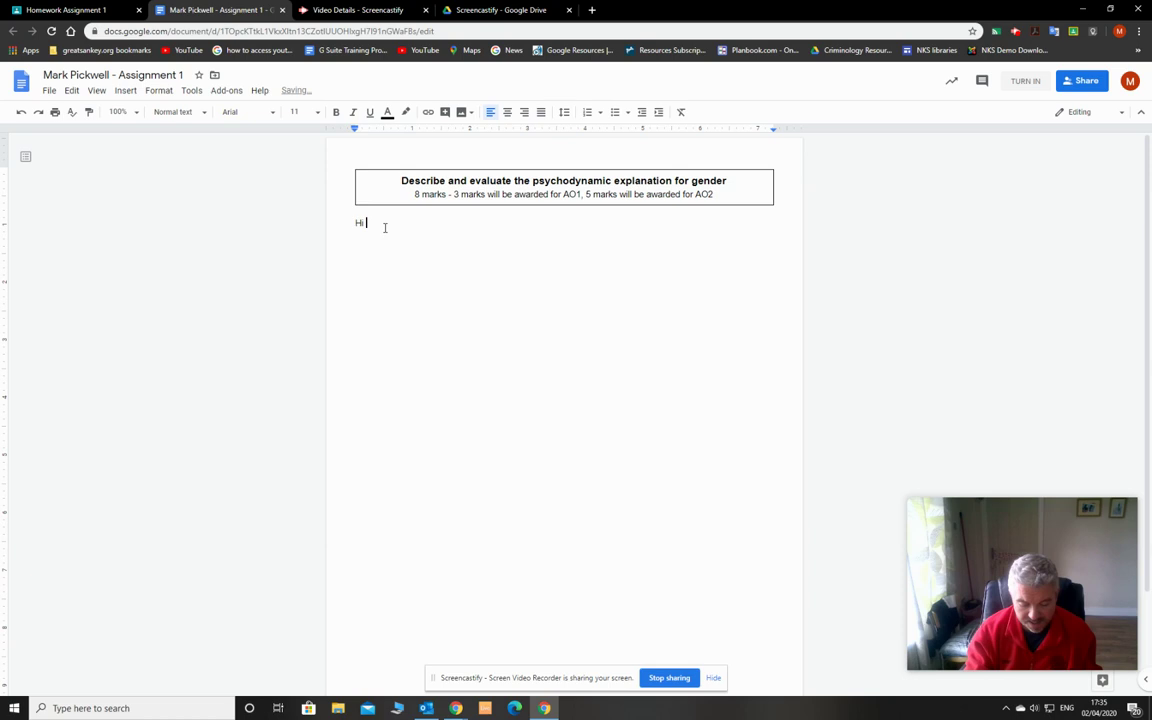
type("Mr. Hay I ")
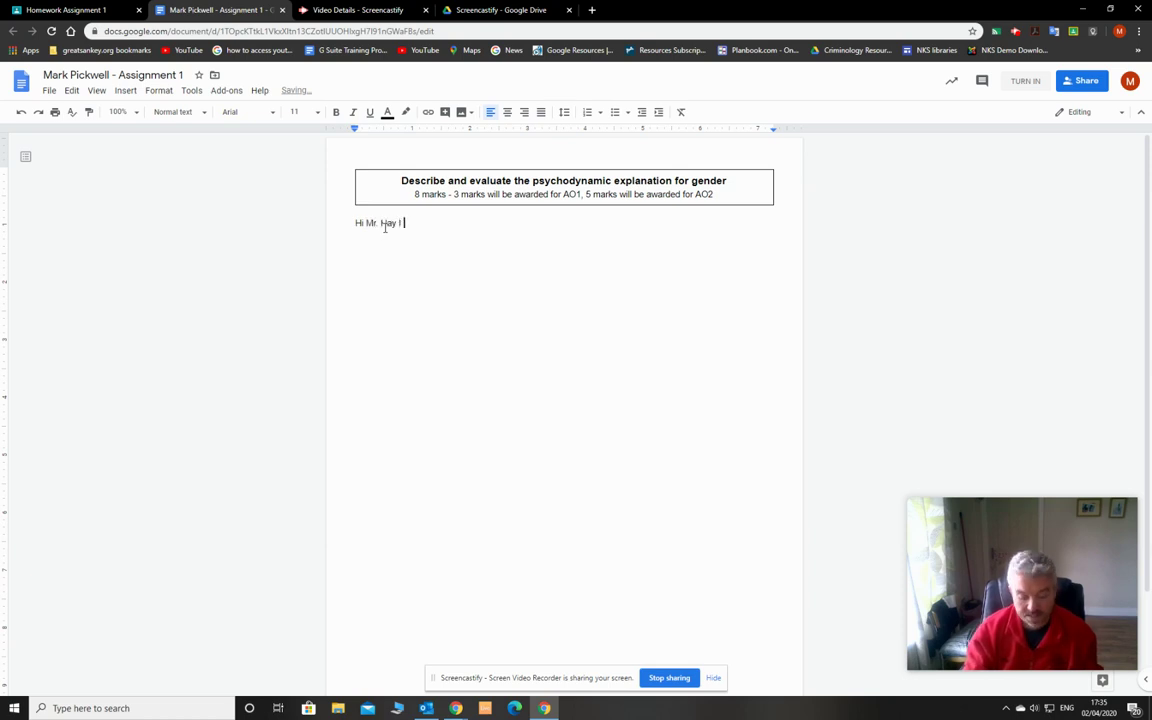
type("hope you like my")
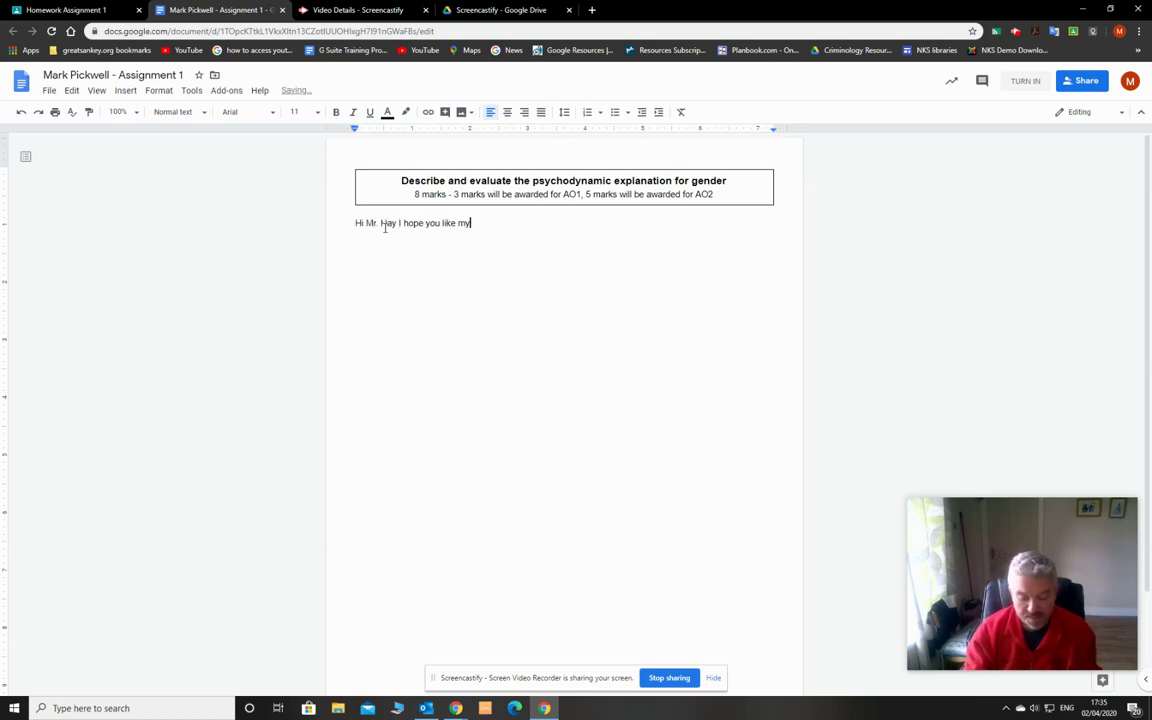
type(" work. Please can I have 8/8!")
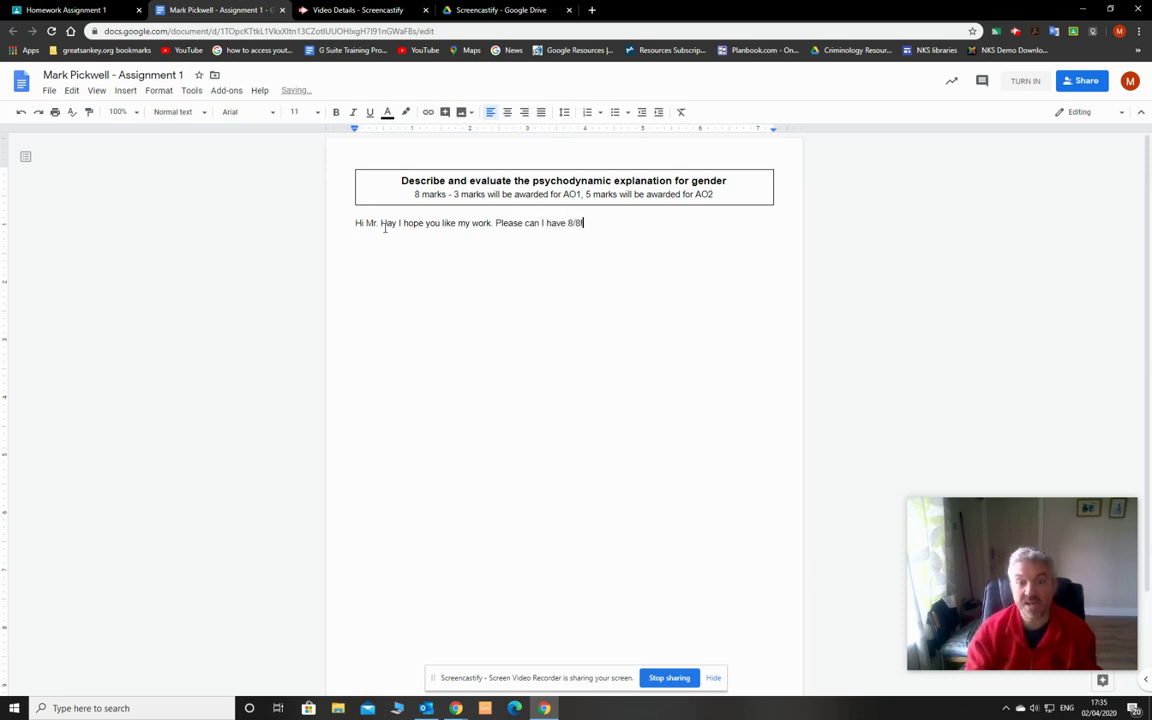
type("Ma")
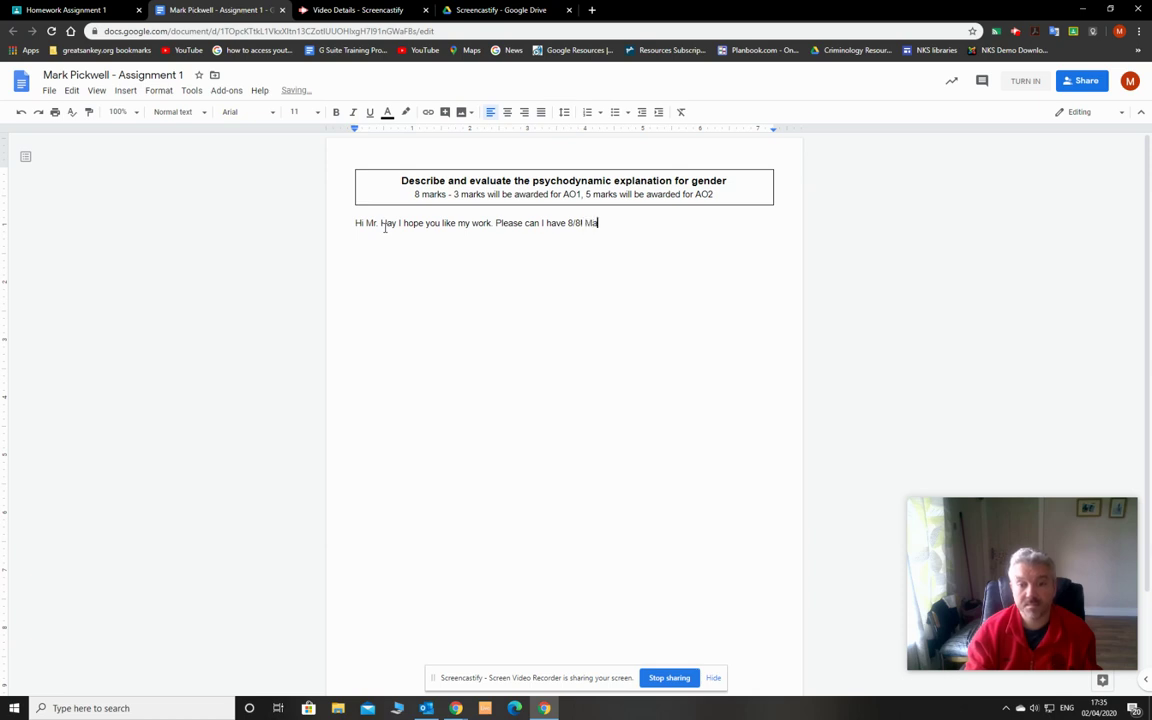
type("rk Pic")
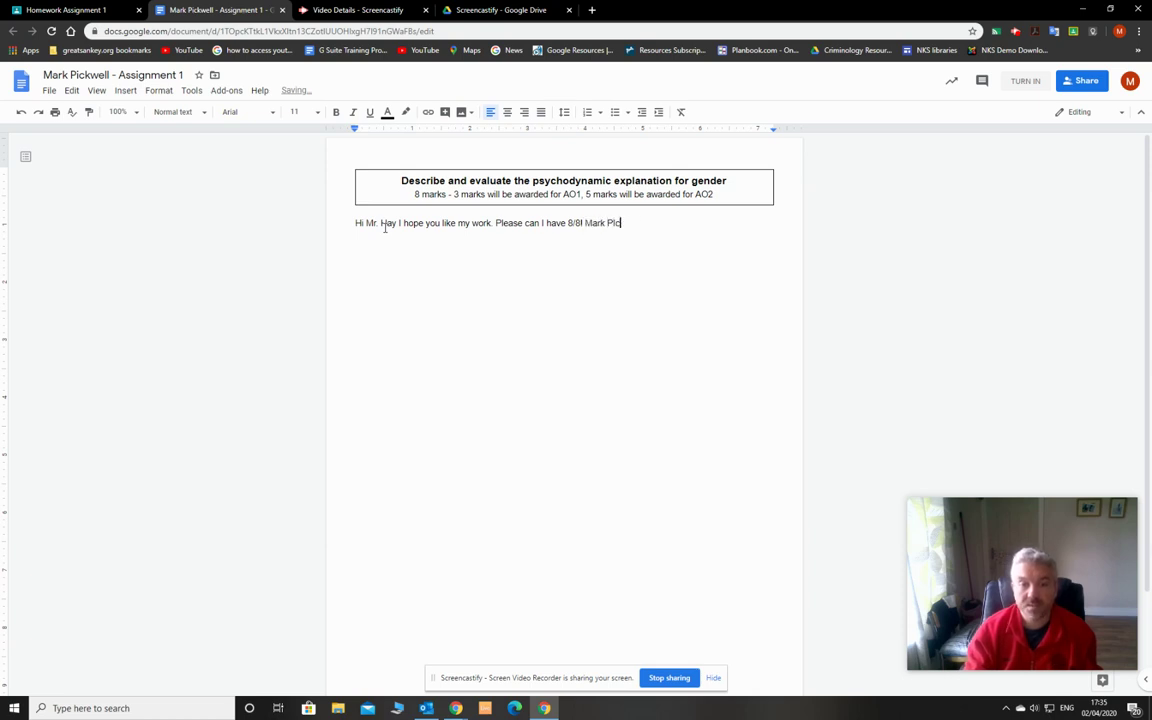
type("kwellckwell")
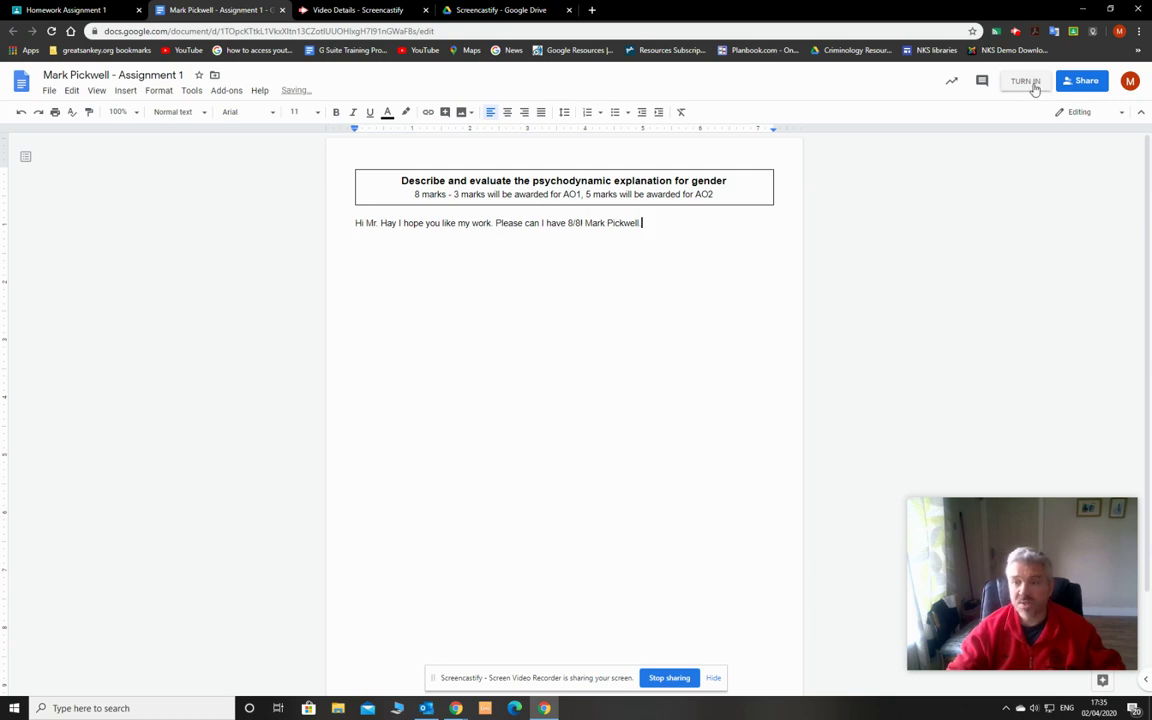
Turn in Homework Assignment 1 with its attached Google Doc and confirm the submission
left_click(1036, 89)
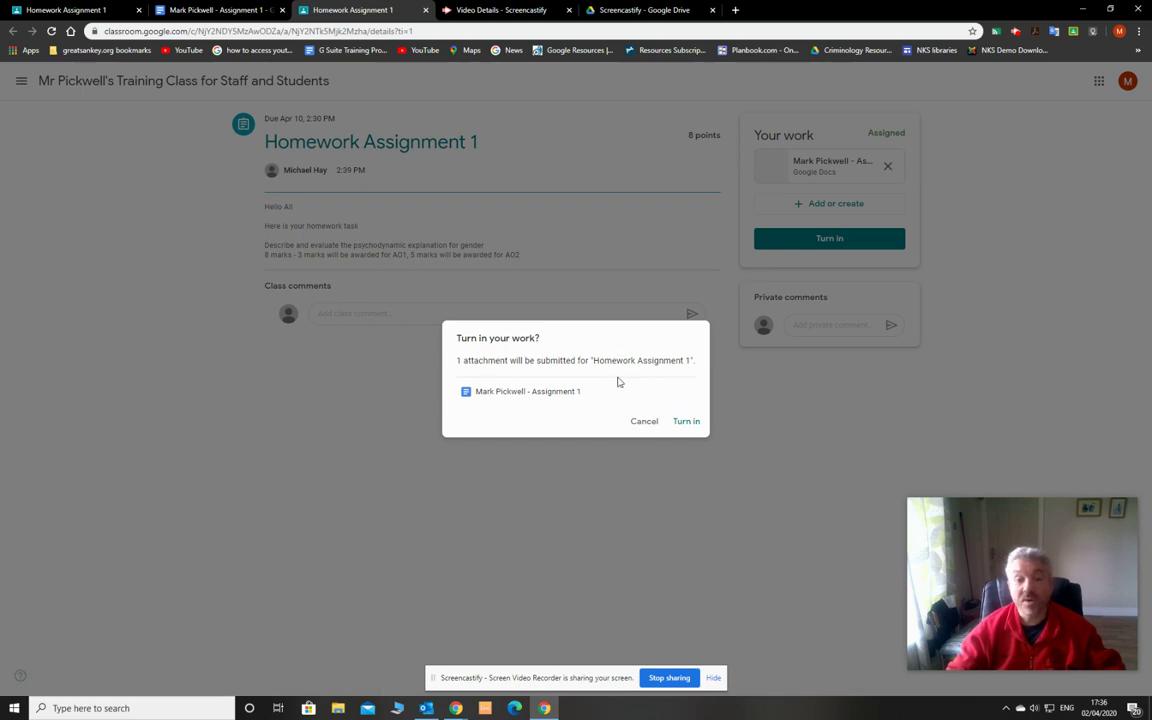
left_click(679, 425)
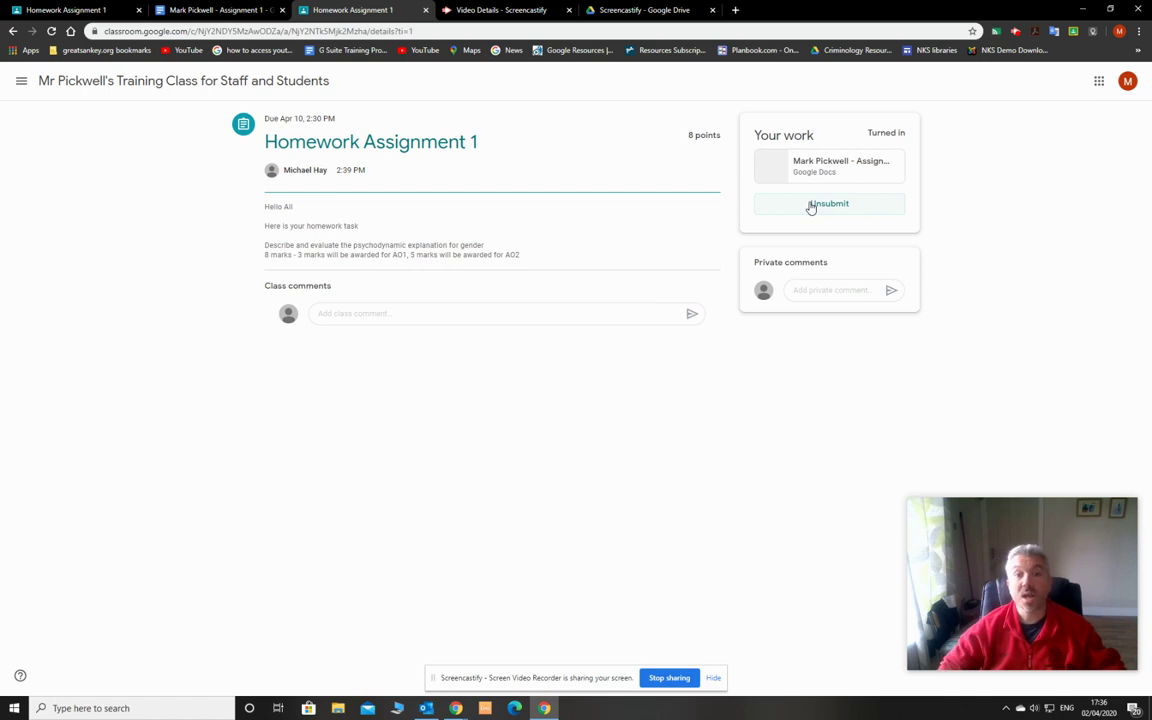
Return to the class's Classwork list and expand TEMPO RUN, FARTLEK, INTERVALS to show its tasks and PDF
left_click(155, 83)
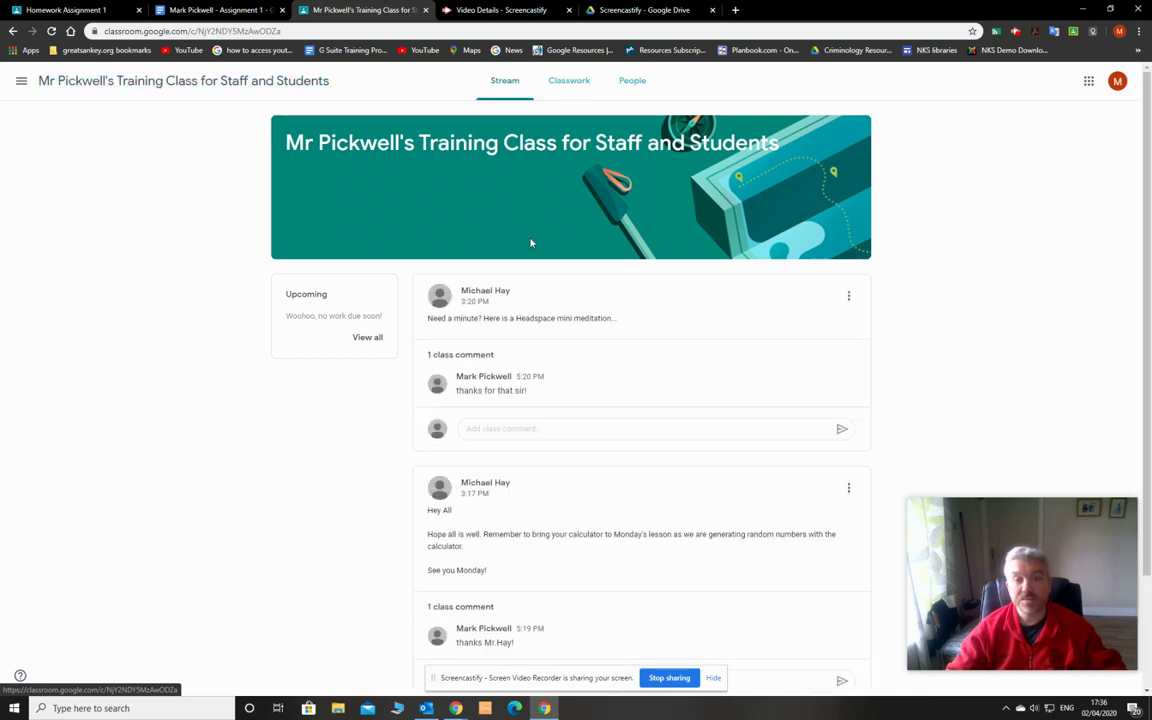
left_click(567, 84)
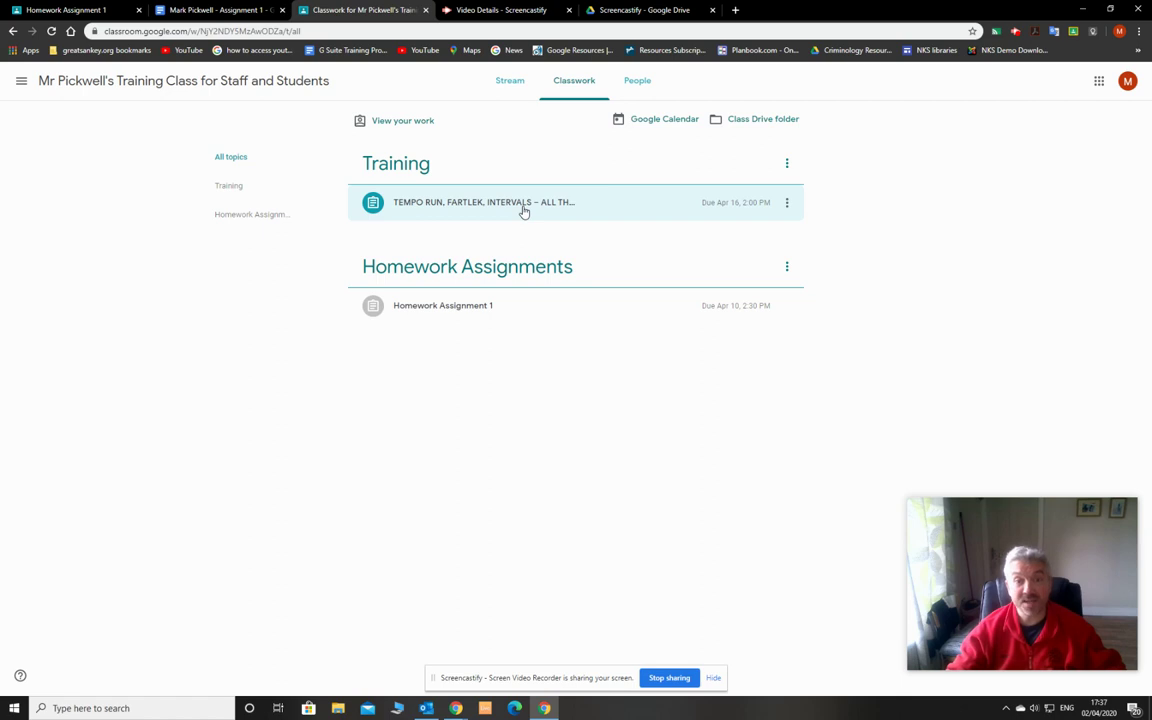
left_click(523, 204)
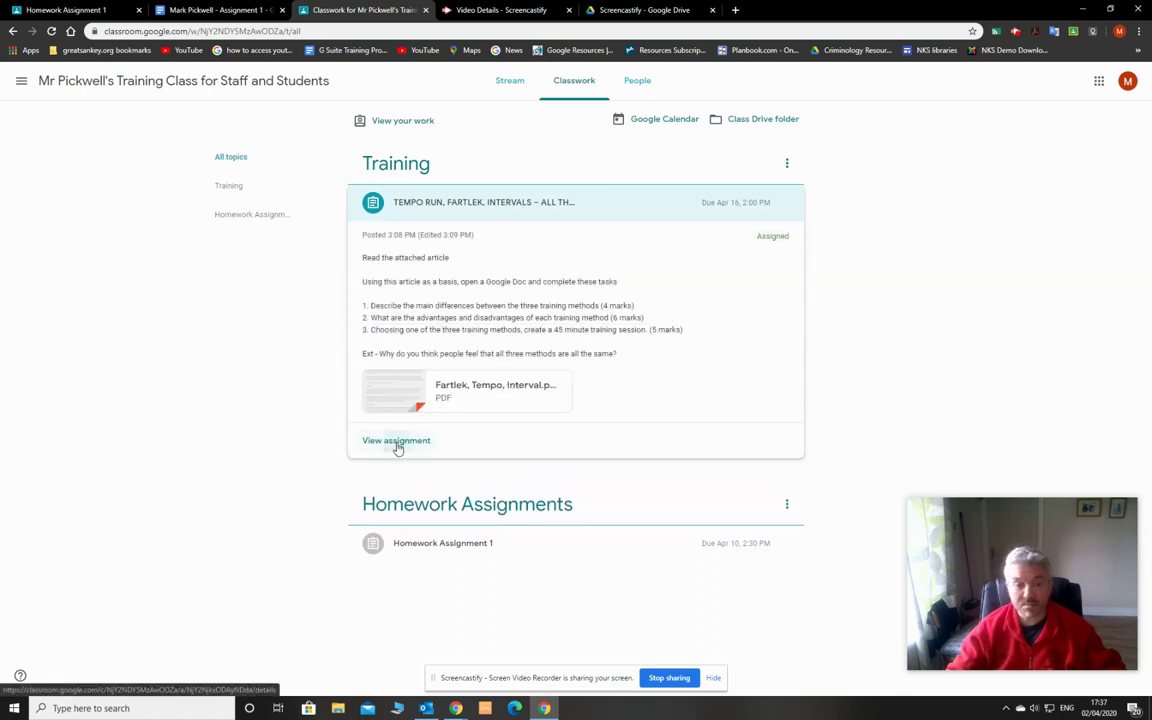
Open the Tempo Run assignment page and preview the Fartlek, Tempo, Interval.pdf article before closing it
left_click(396, 441)
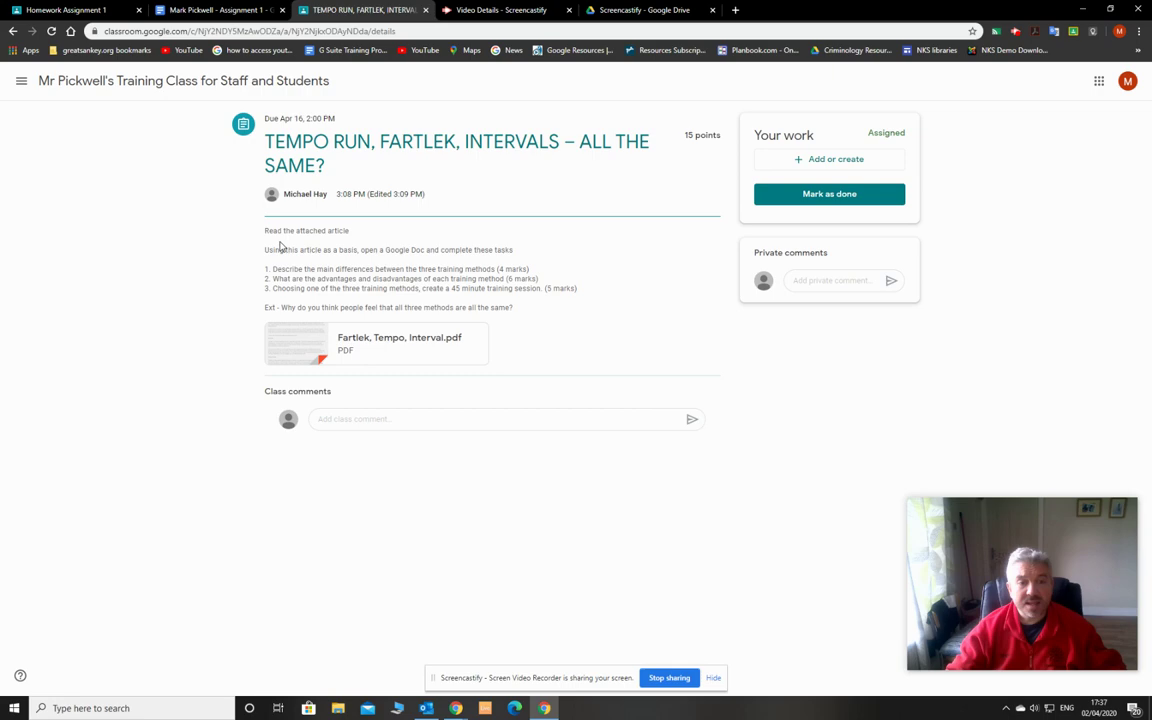
left_click(300, 348)
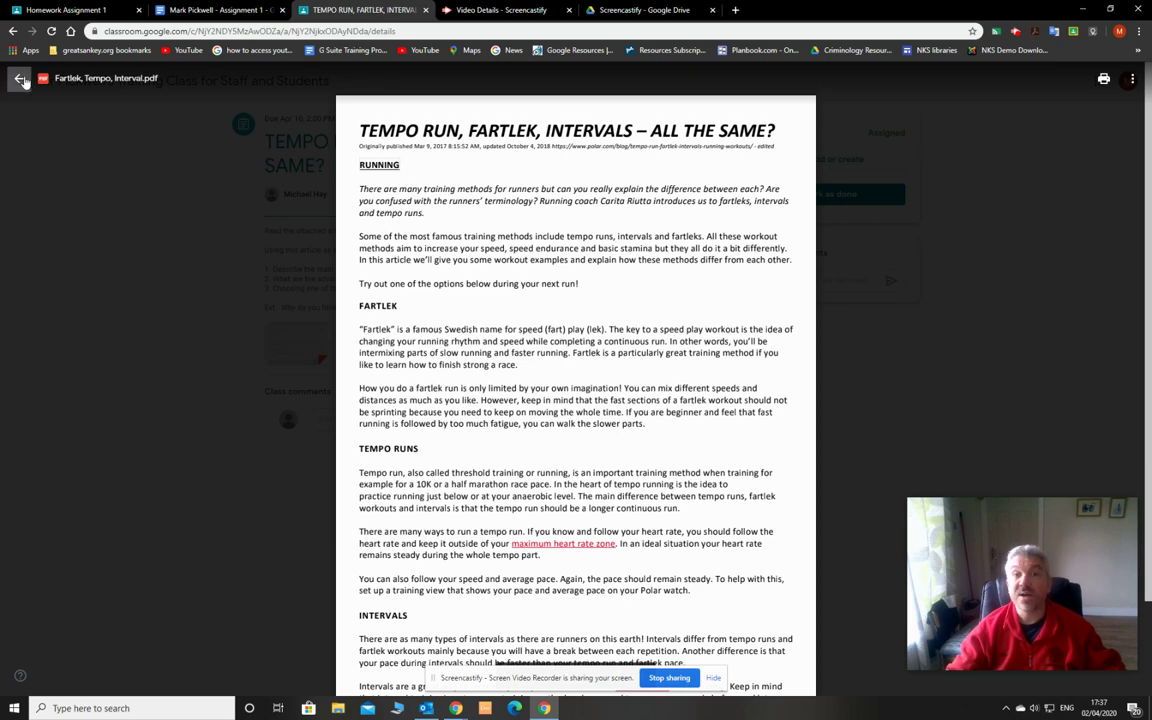
left_click(20, 79)
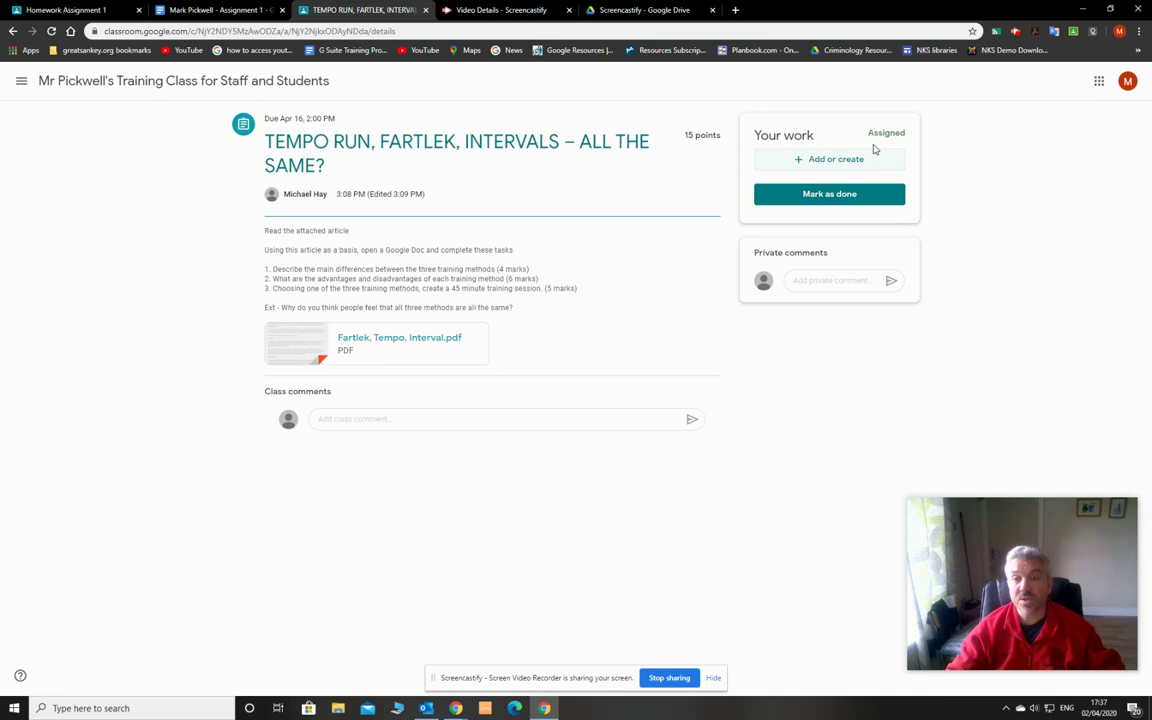
Create a new Google Doc as the Tempo Run answer and open it in a new tab
left_click(824, 160)
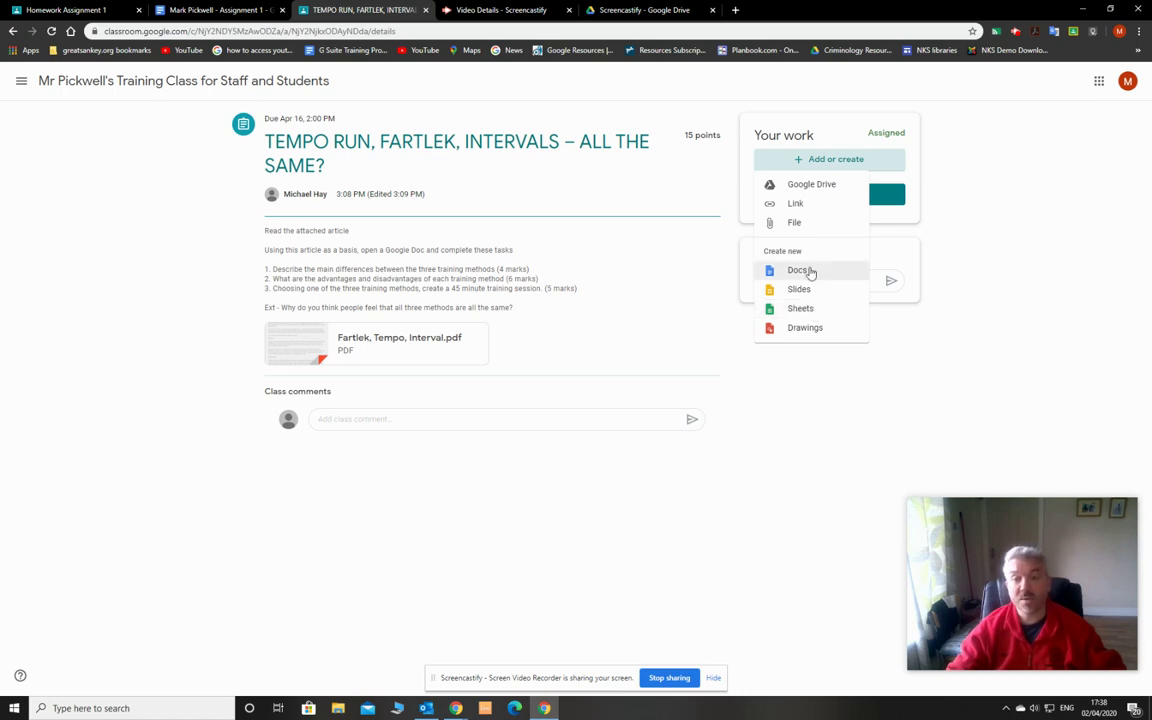
left_click(800, 270)
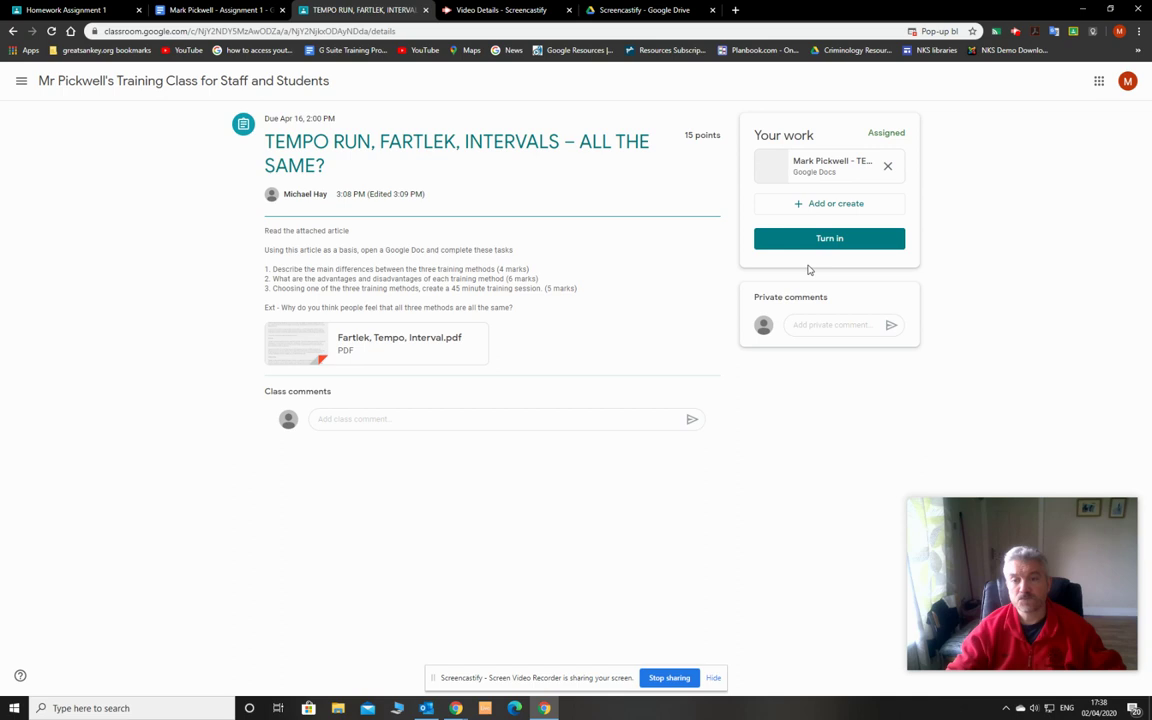
left_click(783, 172)
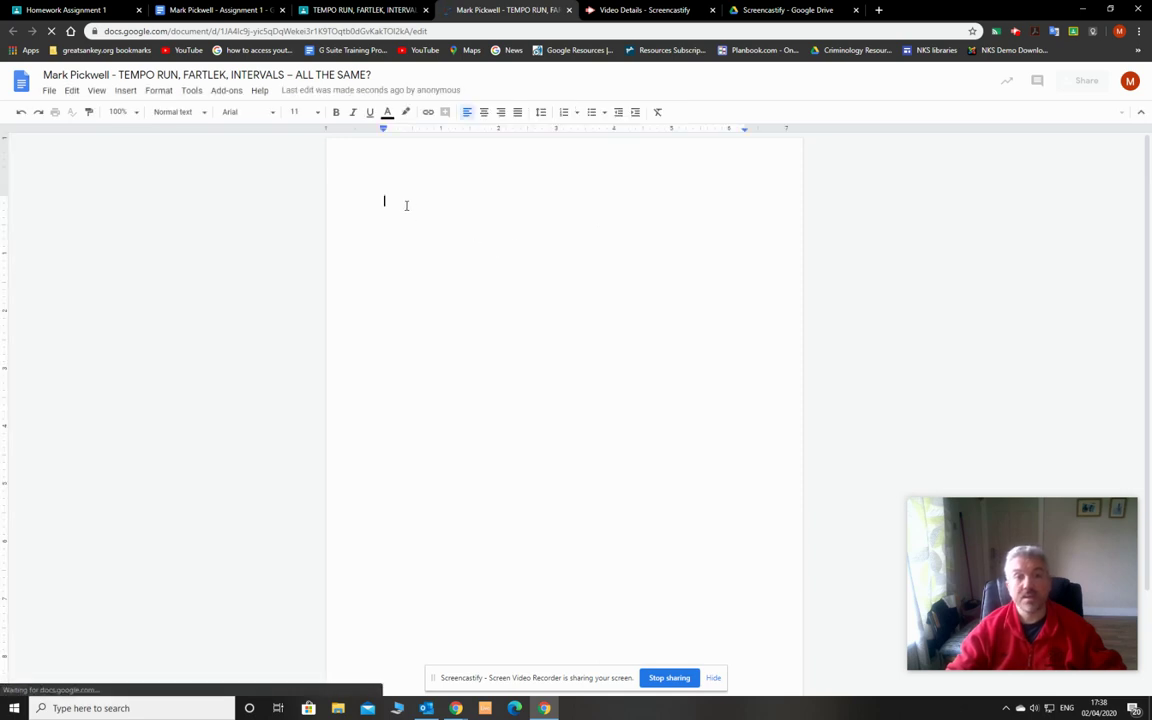
Write "1. Did i do well Sir?" in the new doc and start turning it in
left_click(376, 14)
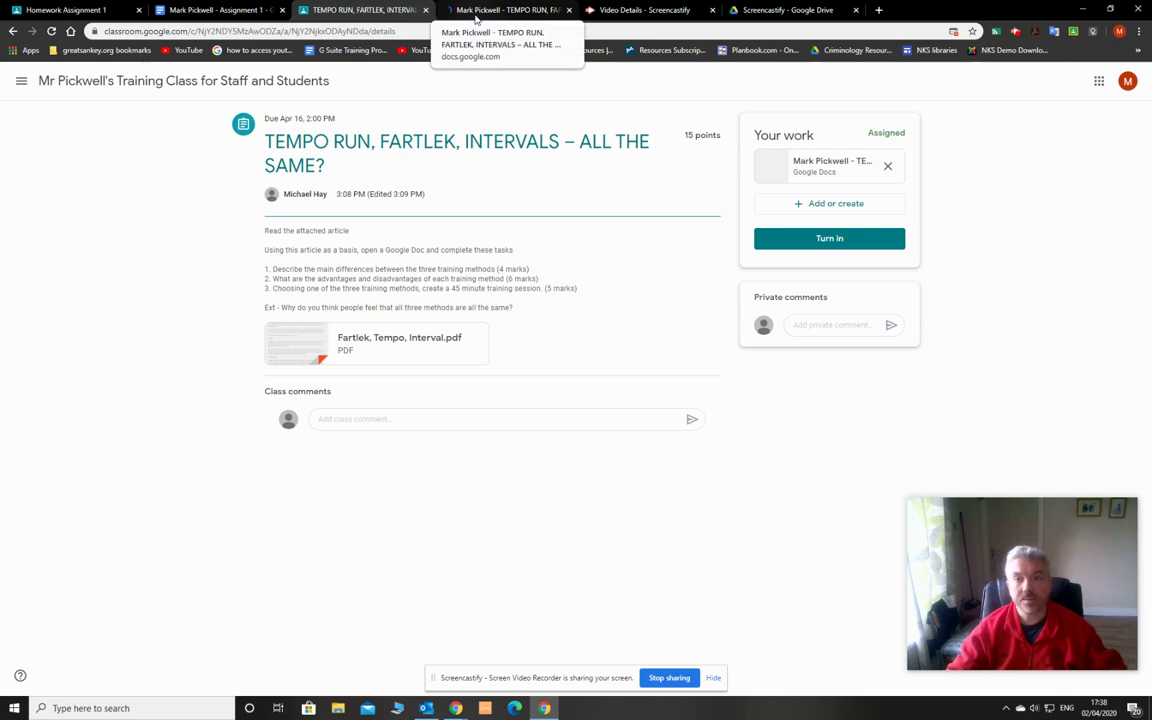
left_click(476, 14)
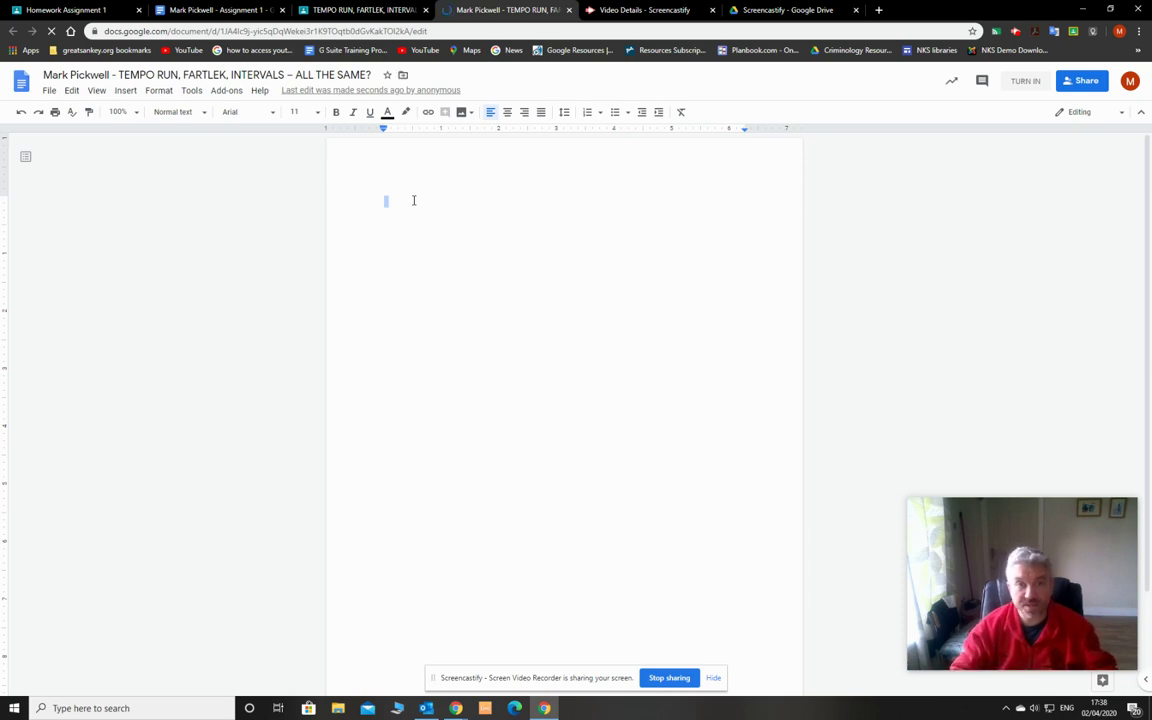
type("1. ")
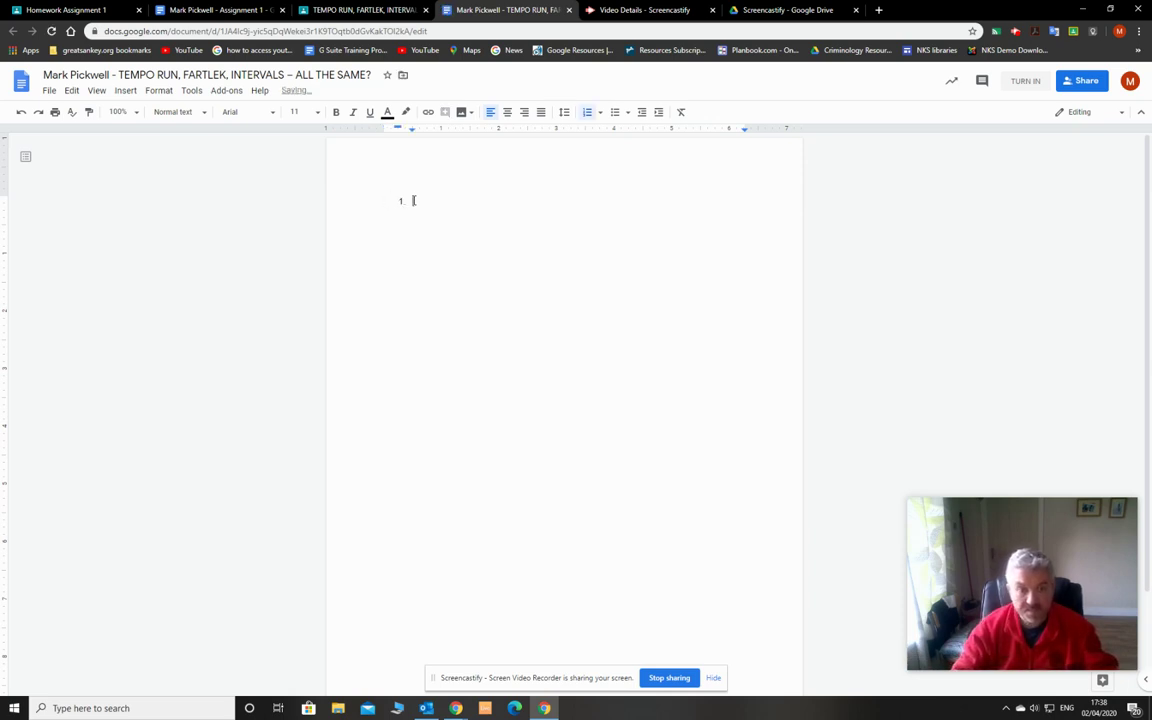
type("Did i do ")
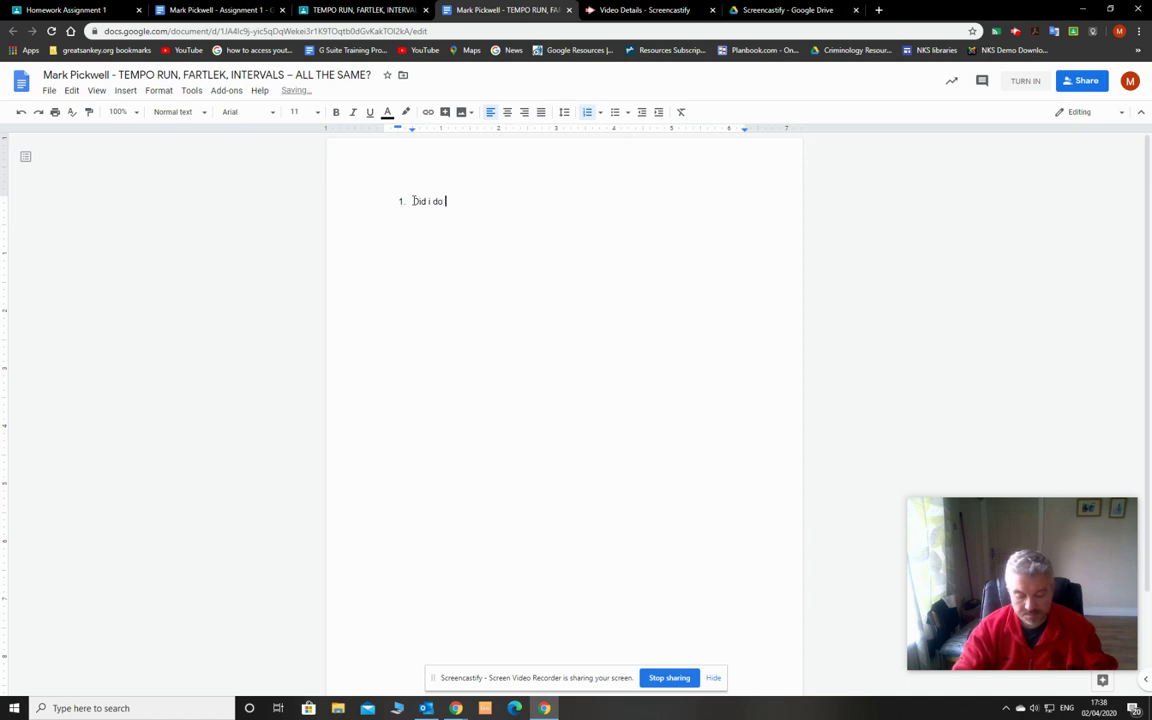
type("well Sir")
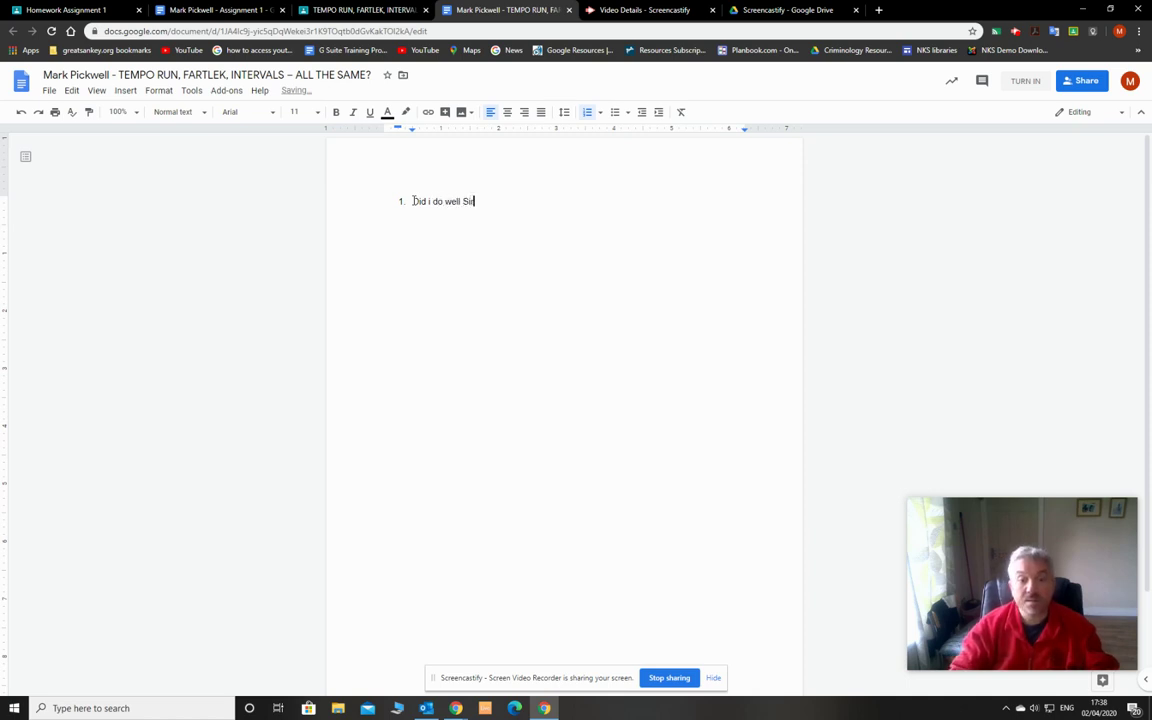
type("?")
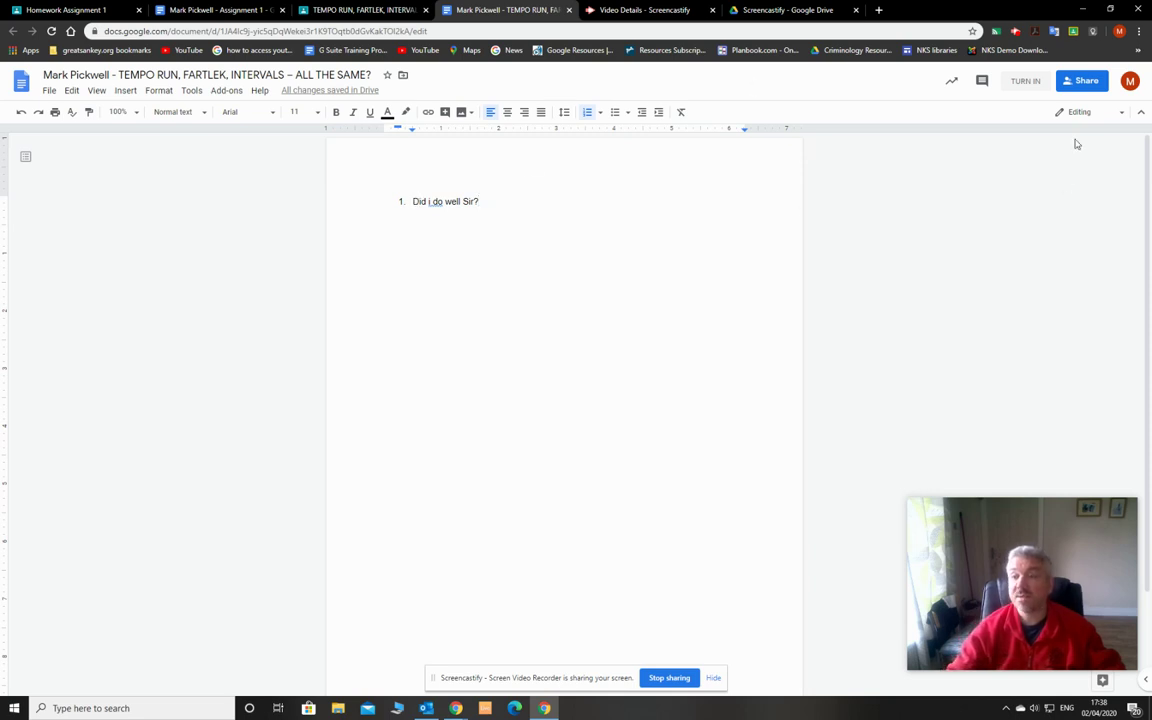
left_click(1020, 85)
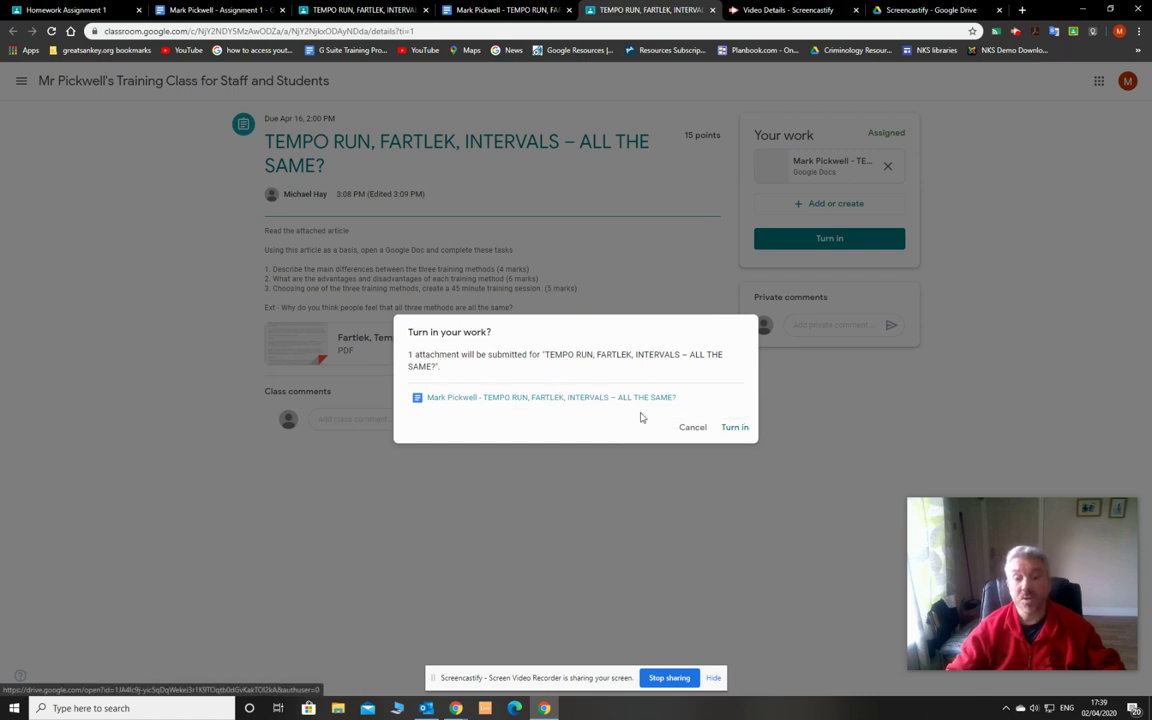
Confirm turning in the Tempo Run assignment, then go back to the class's Classwork list
left_click(738, 429)
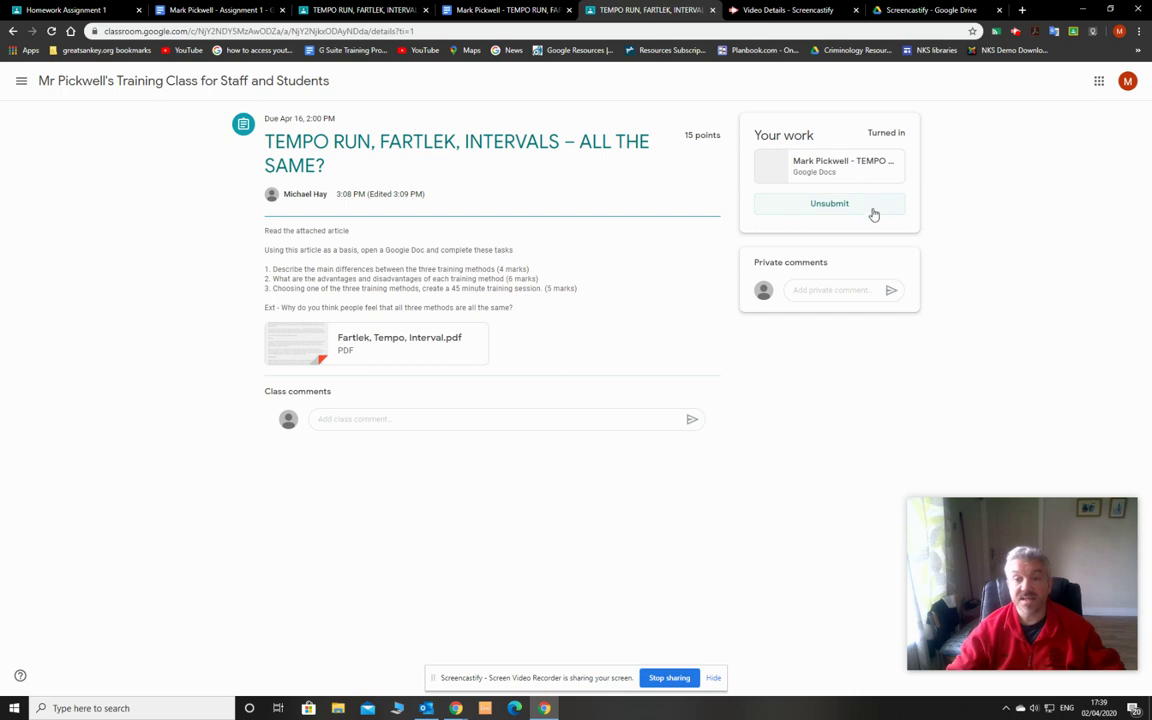
left_click(206, 82)
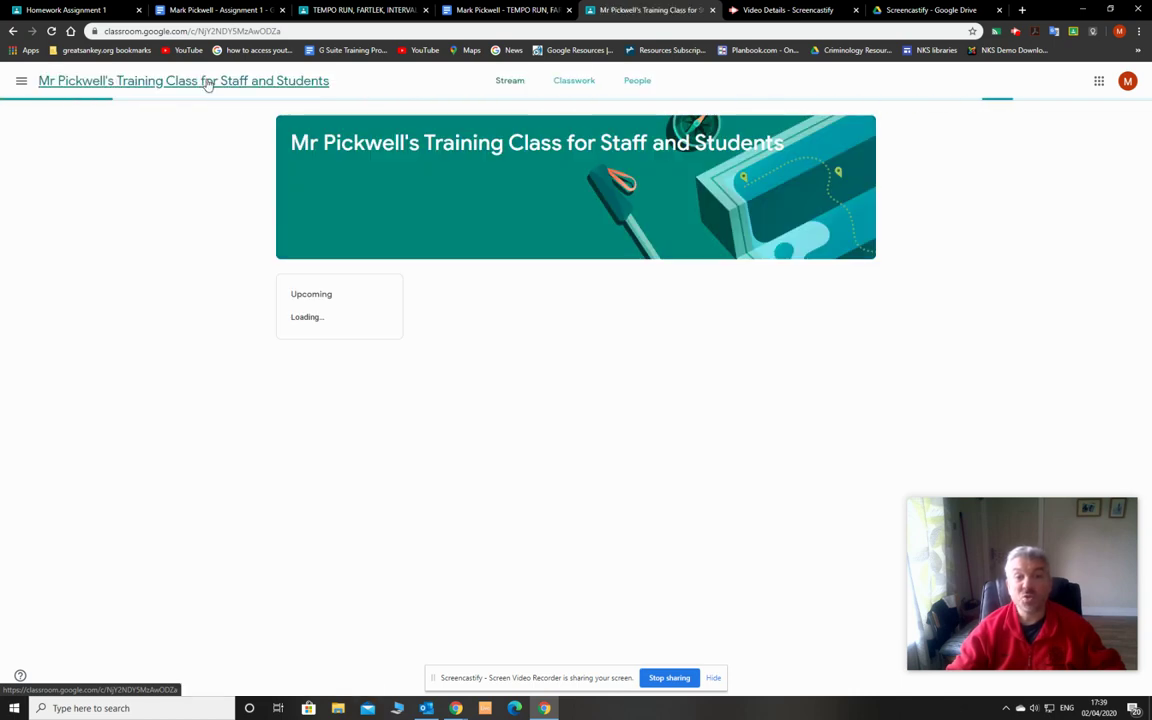
left_click(565, 82)
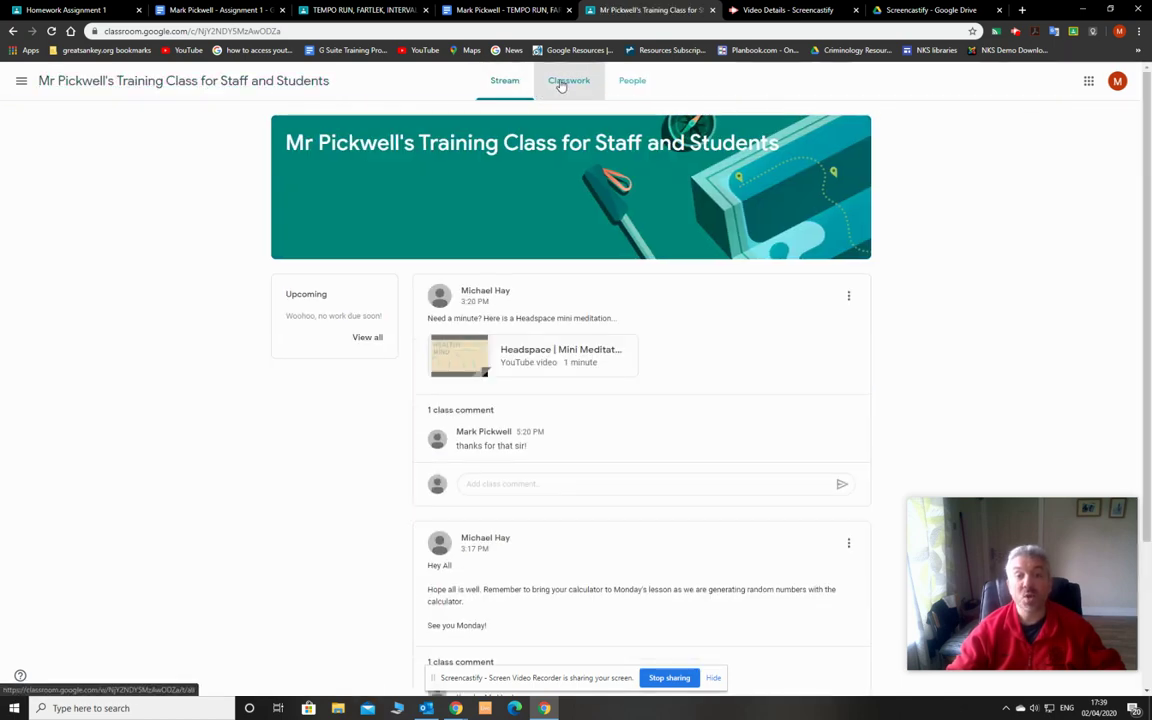